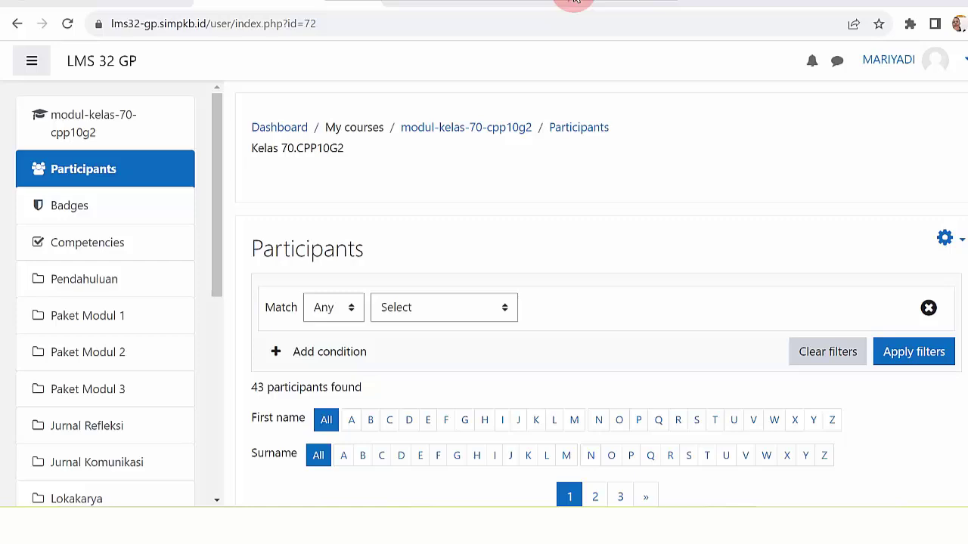
- Switch to the Guru Penggerak application and go through Diklat Pembekalan to the Diklatku page of P4TK PPKN dan IPS
left_click(574, 2)
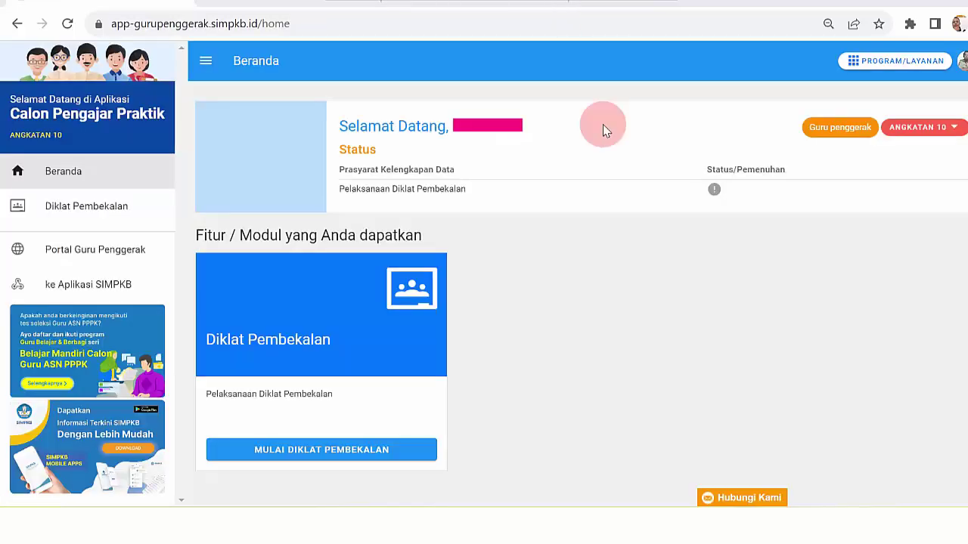
left_click(111, 215)
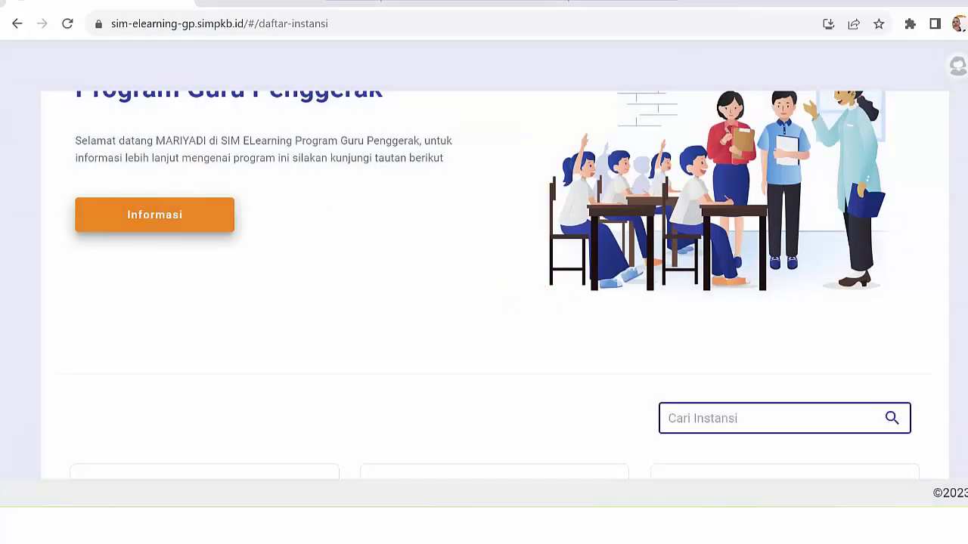
scroll(325, 286, "down", 3)
left_click(299, 341)
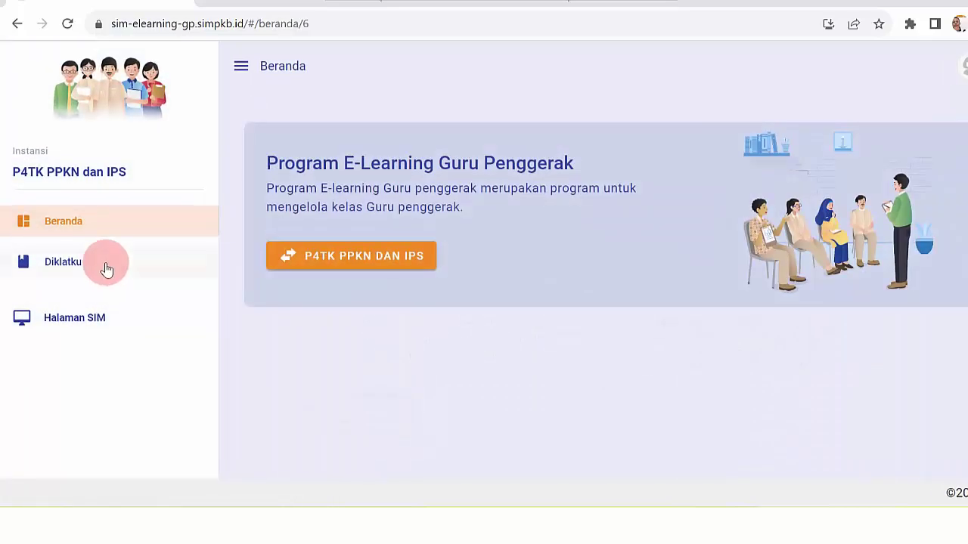
left_click(105, 268)
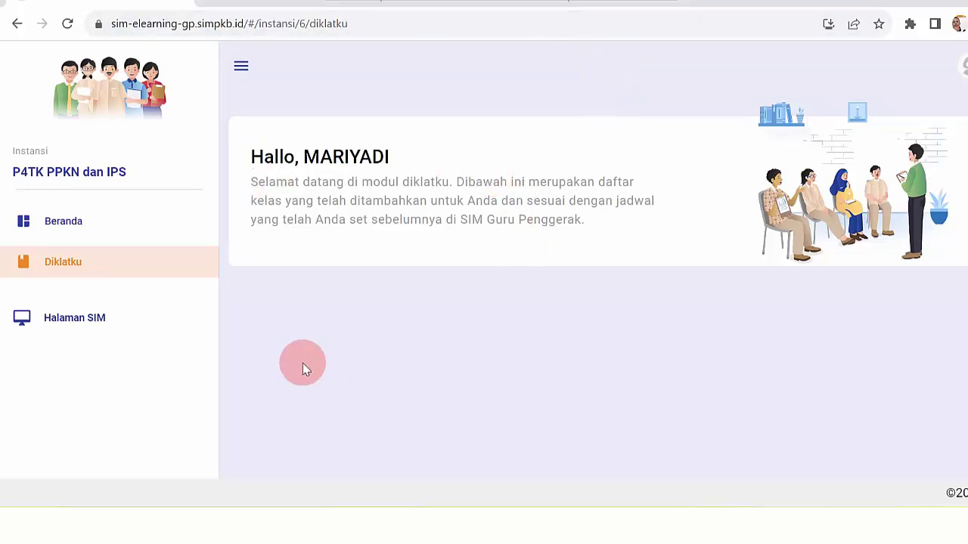
left_click(80, 225)
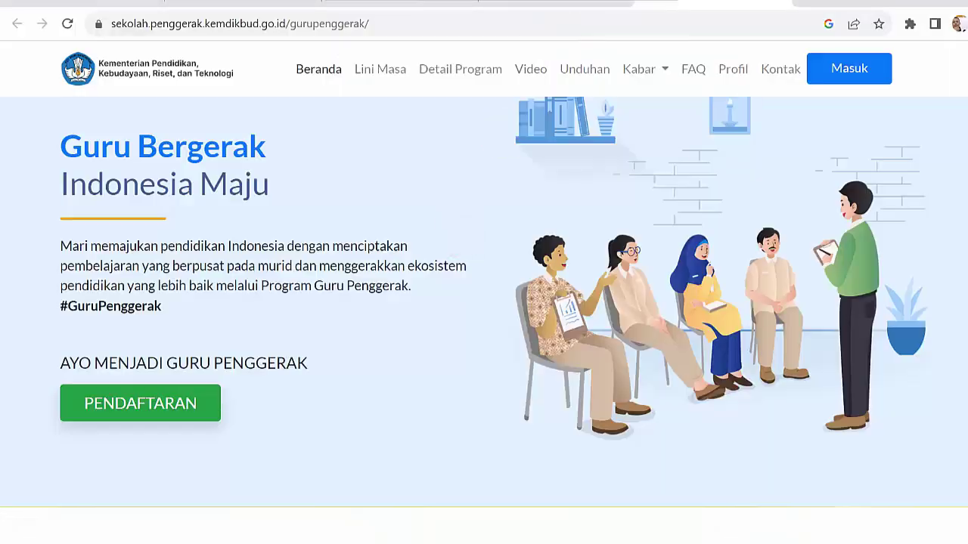
- Open the Unduhan page of the Guru Penggerak portal and show the download documents for Angkatan 10
scroll(484, 302, "down", 6)
scroll(484, 303, "up", 5)
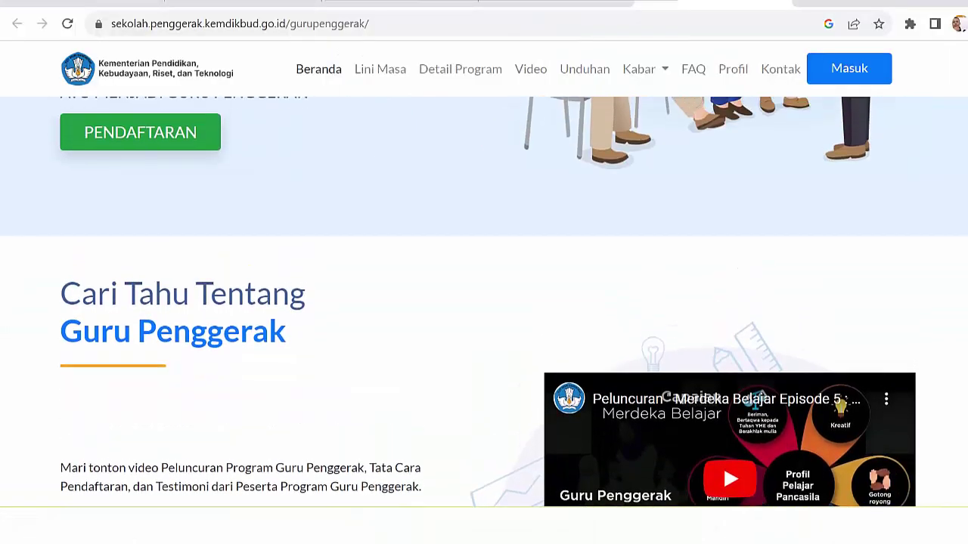
scroll(484, 303, "up", 1)
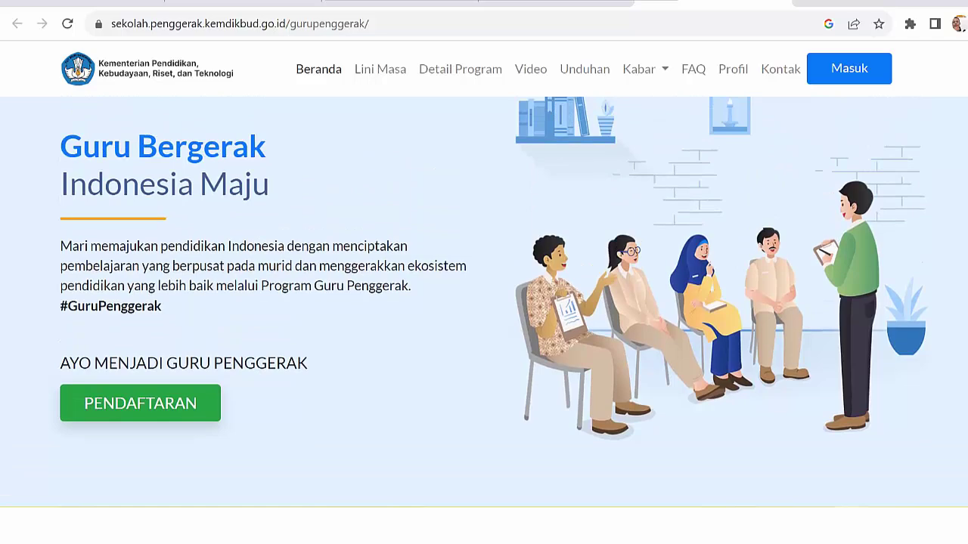
scroll(484, 302, "down", 4)
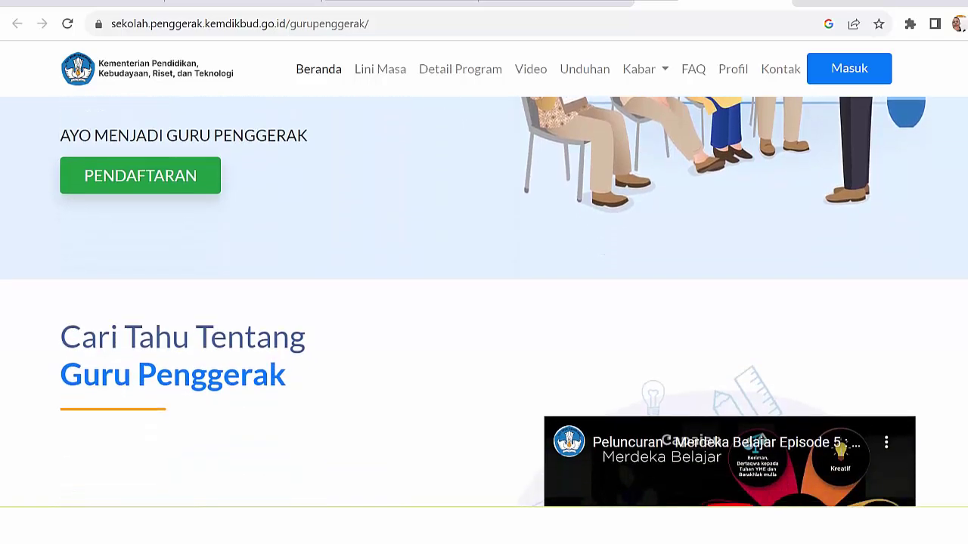
scroll(484, 302, "up", 4)
scroll(484, 302, "up", 1)
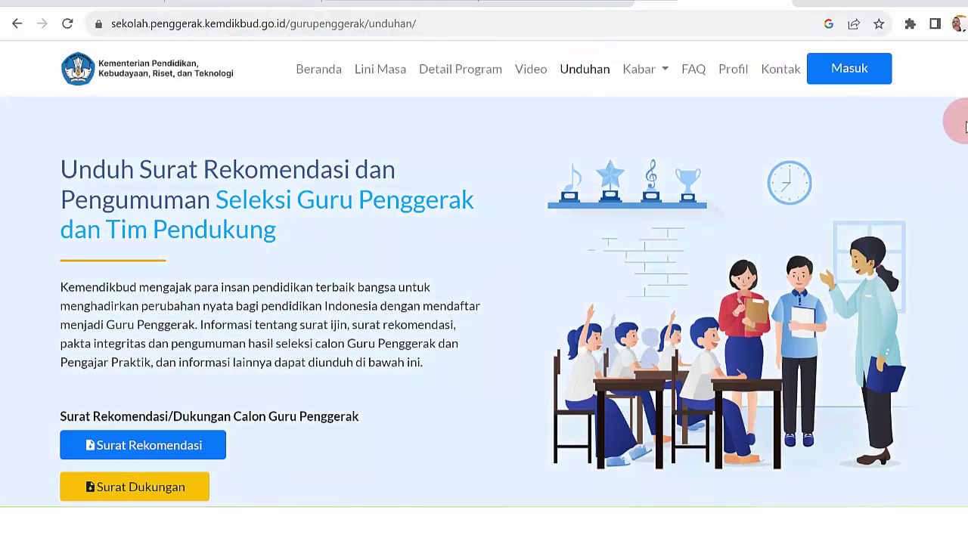
scroll(484, 302, "down", 8)
scroll(484, 303, "up", 1)
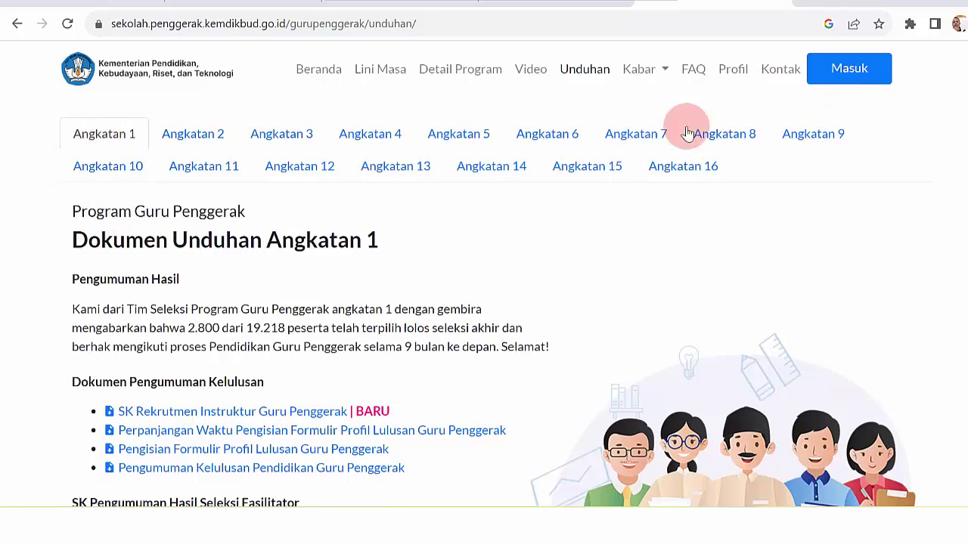
left_click(114, 166)
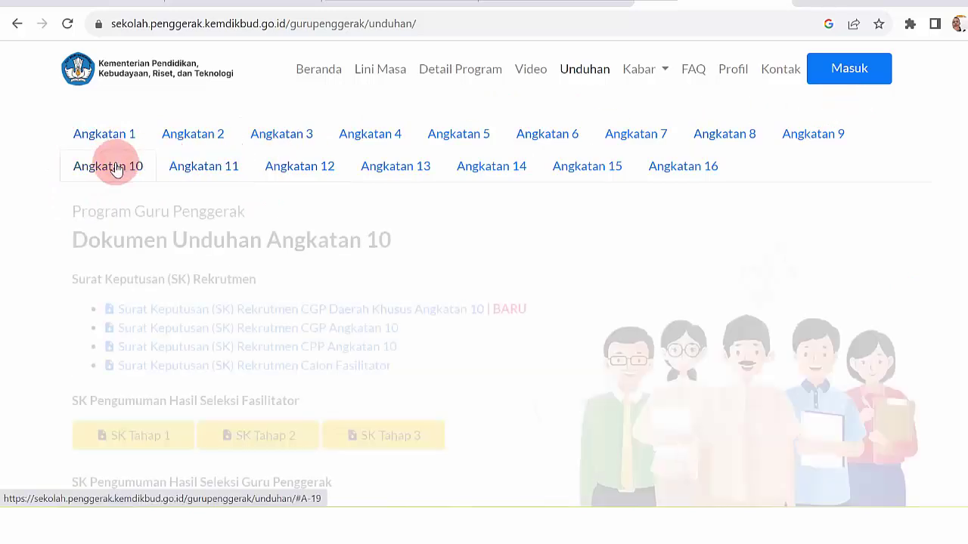
scroll(835, 174, "down", 2)
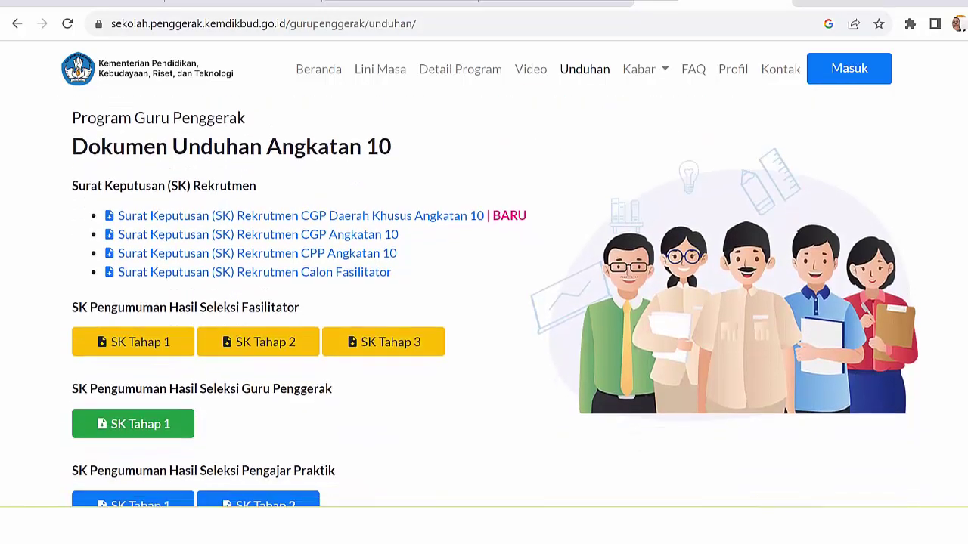
scroll(494, 303, "down", 1)
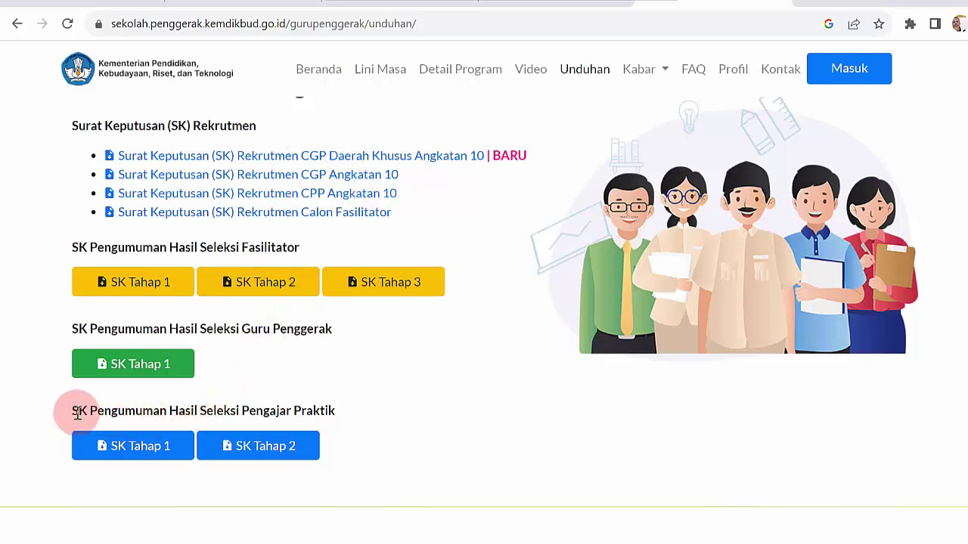
- Open the SK Tahap 2 announcement for the Pengajar Praktik selection and look through its letter and participant list
left_click_drag(74, 413, 322, 405)
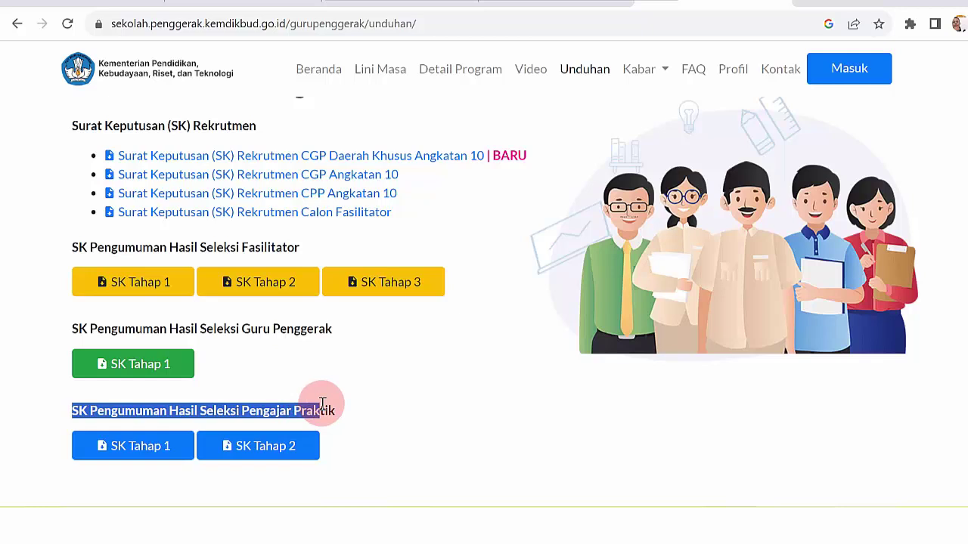
left_click(443, 392)
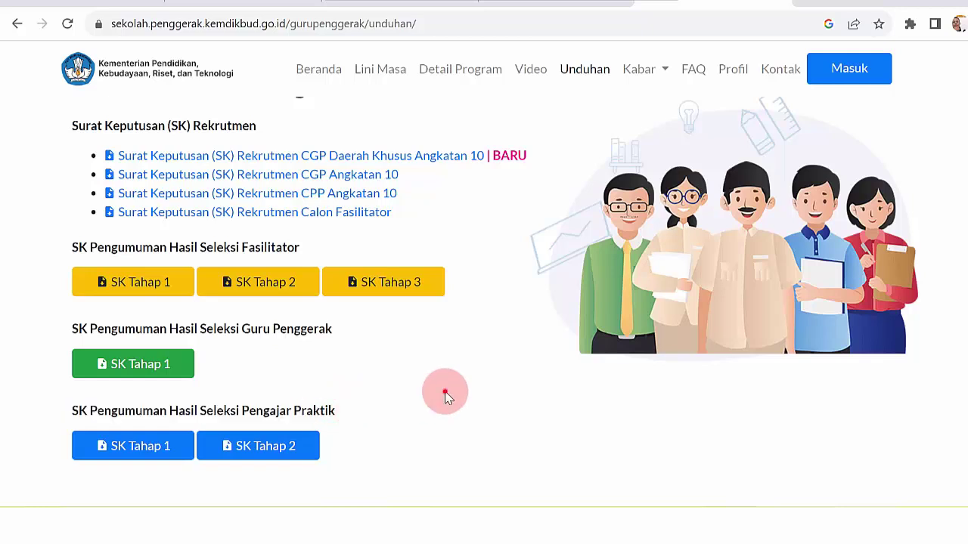
left_click(261, 446)
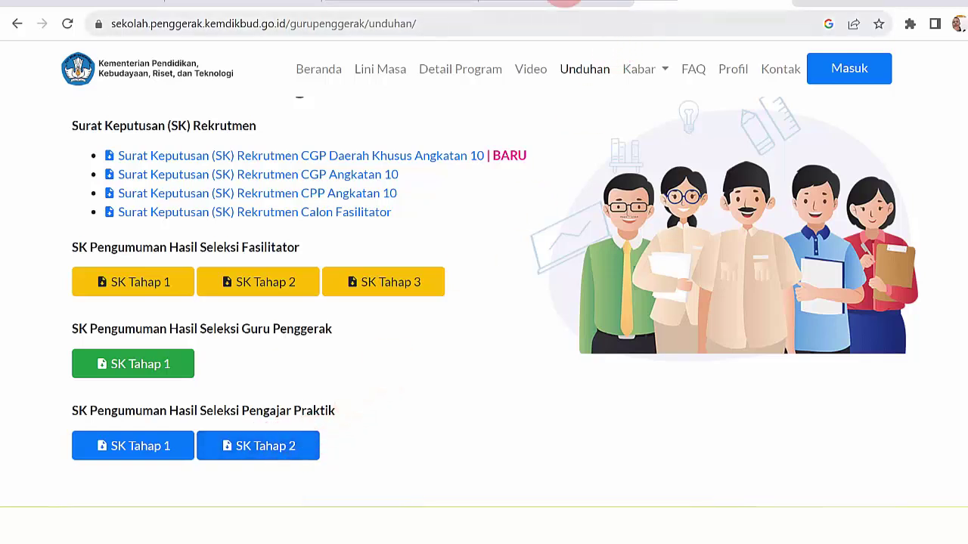
left_click(573, 1)
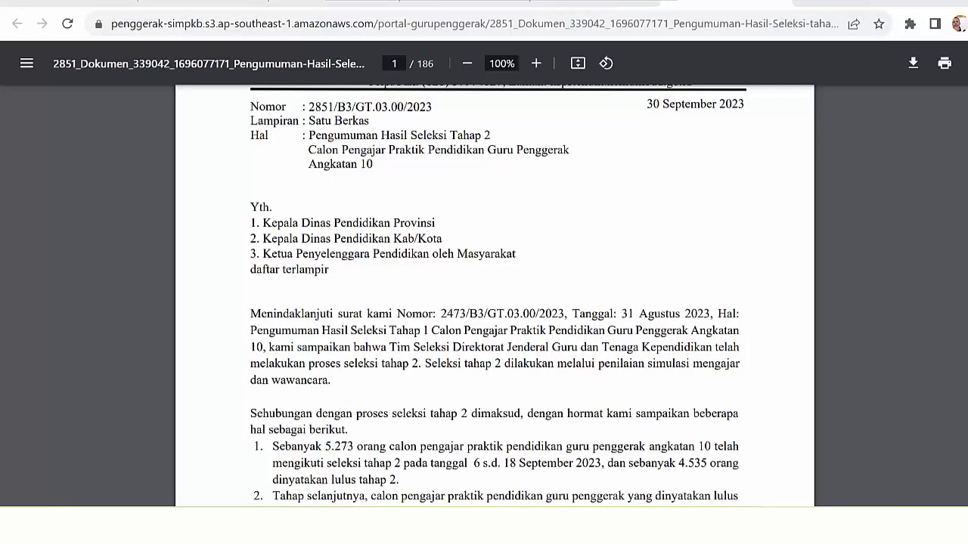
scroll(494, 295, "down", 10)
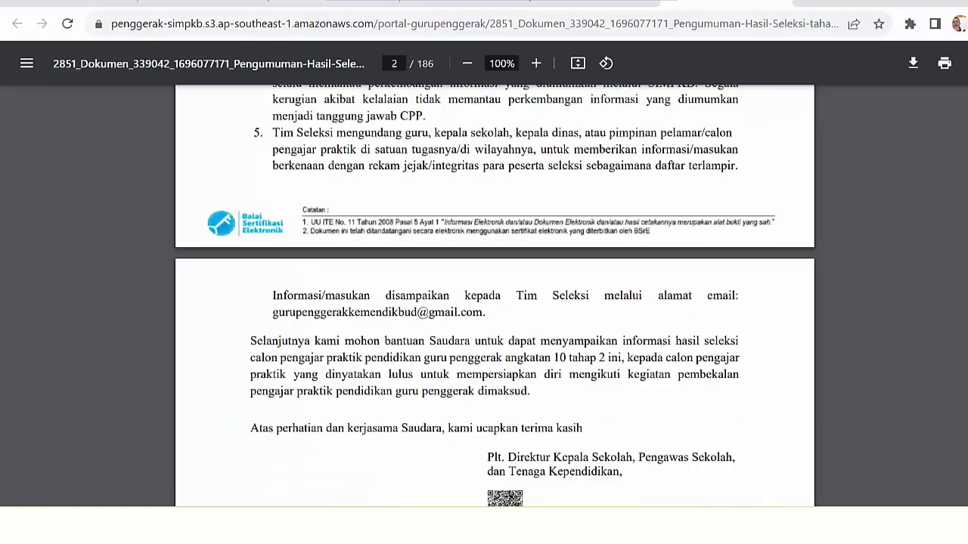
scroll(494, 295, "down", 20)
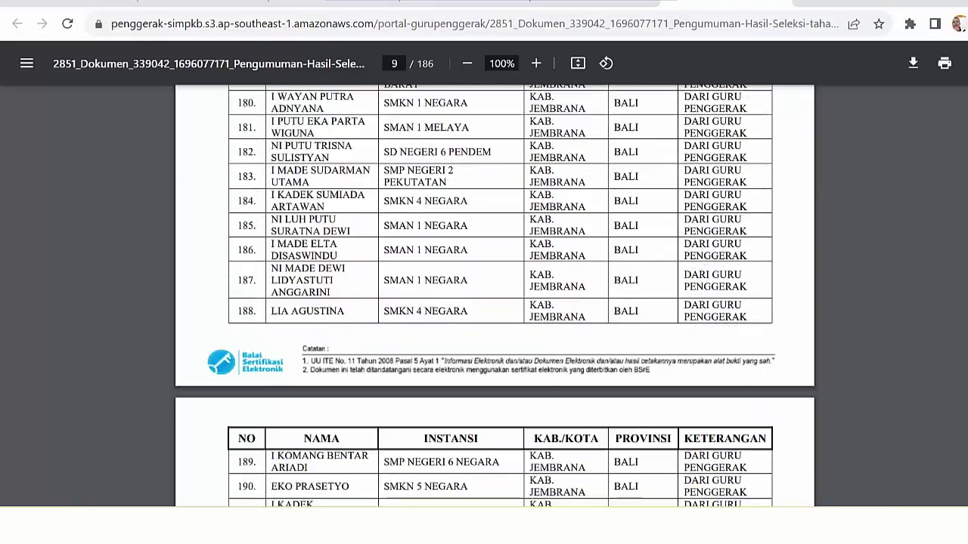
scroll(494, 295, "down", 20)
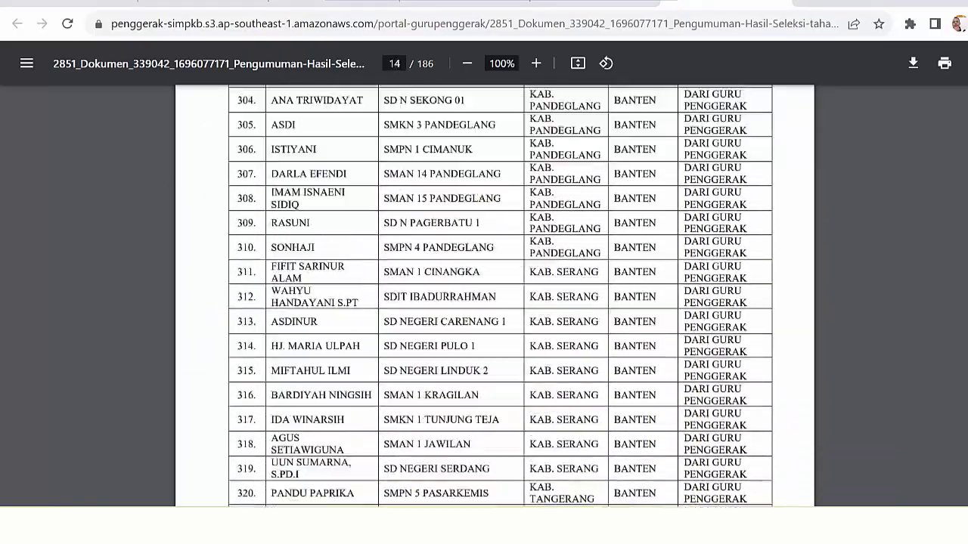
scroll(494, 295, "down", 20)
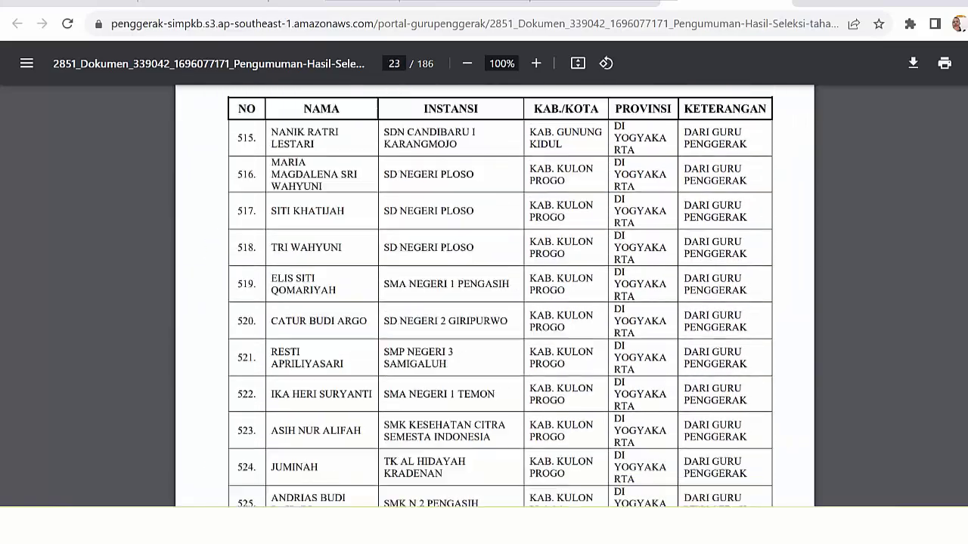
scroll(494, 295, "down", 12)
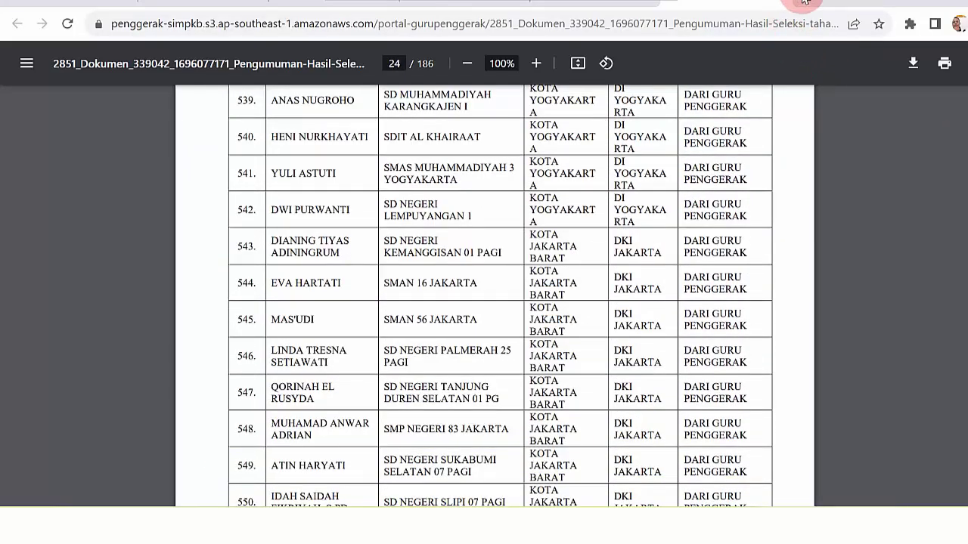
- Go to gtk.belajar.kemdikbud.go.id in a new browser tab and open the Guru Penggerak login page
left_click(808, 1)
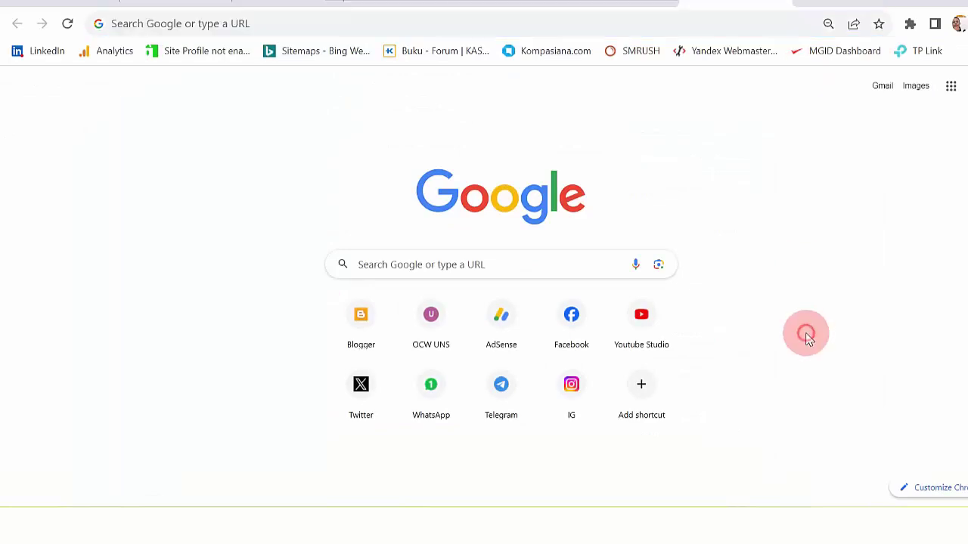
left_click(219, 24)
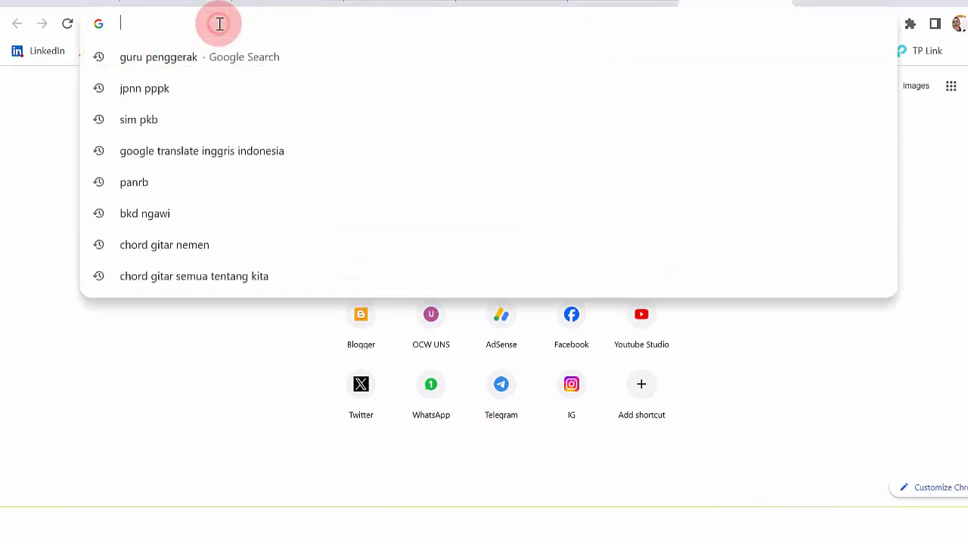
type("gtk.belajar.kemdikbud.go.id")
key("Return")
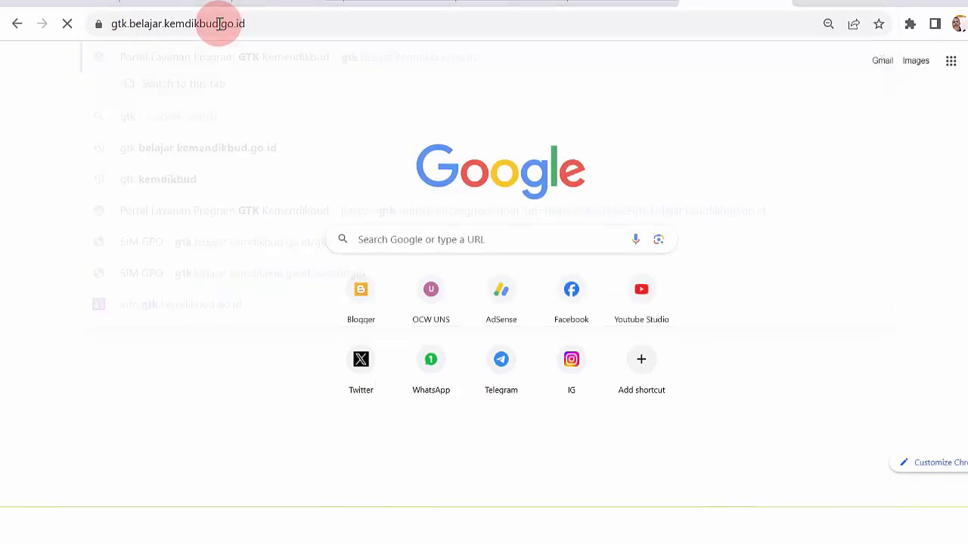
scroll(494, 285, "down", 4)
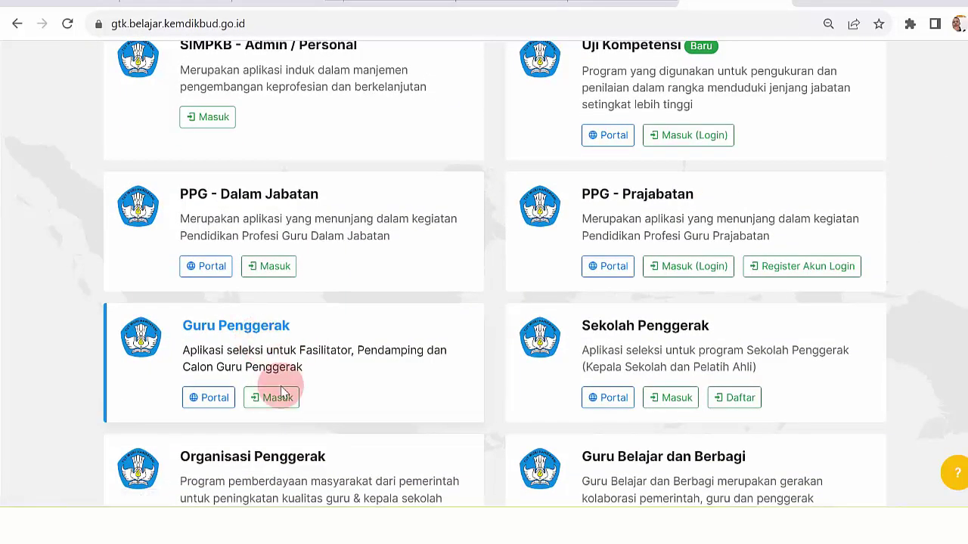
left_click(577, 3)
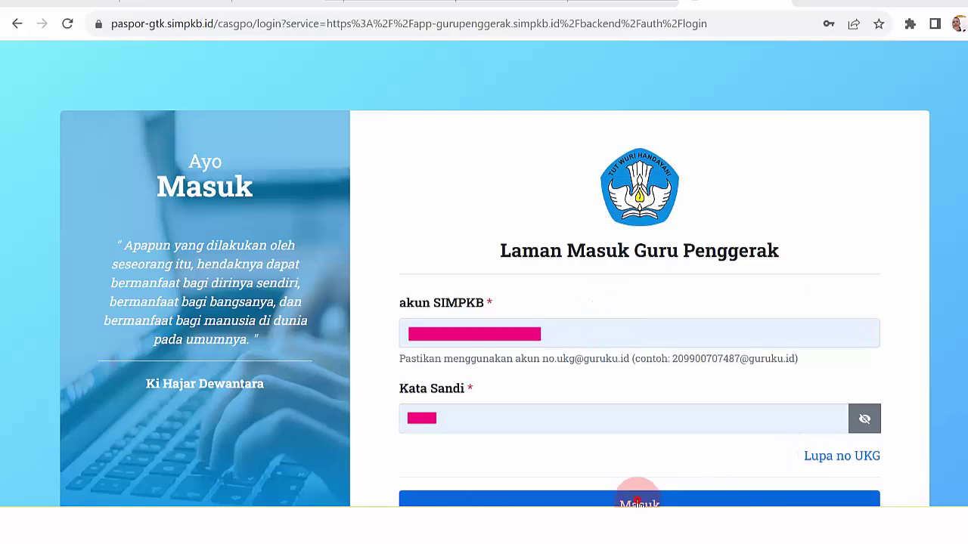
- Sign in to Guru Penggerak with the prefilled SIMPKB account and dismiss the Akun Belajar.id and Informasi notices
left_click(639, 503)
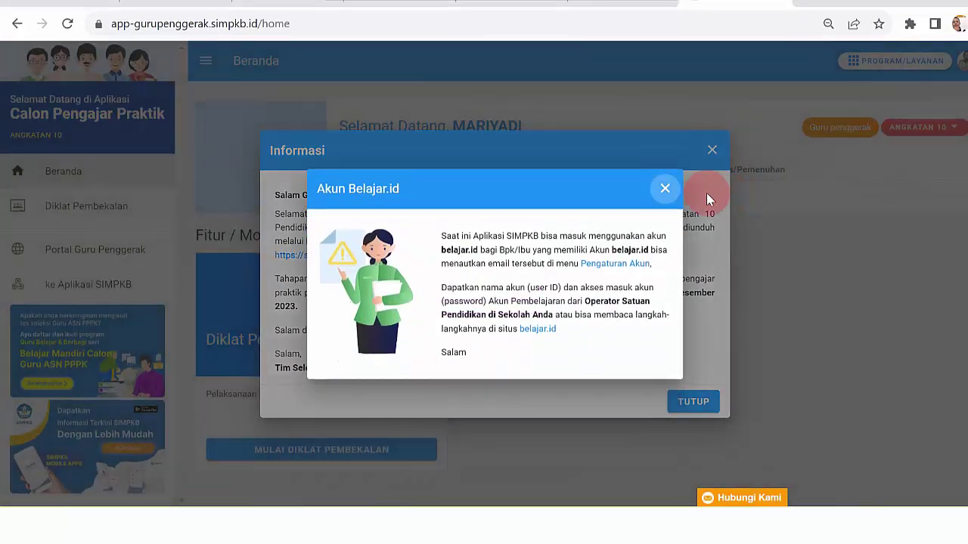
left_click(665, 189)
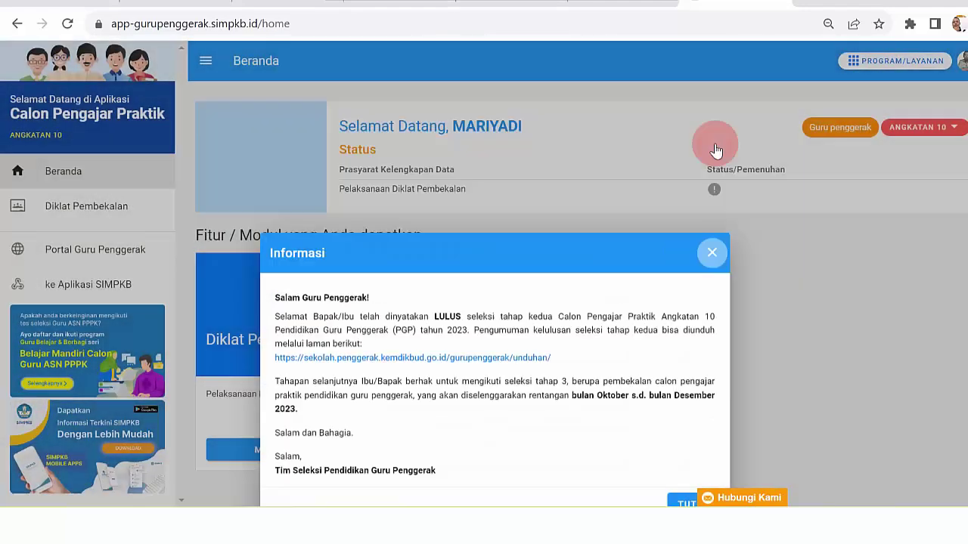
left_click(357, 216)
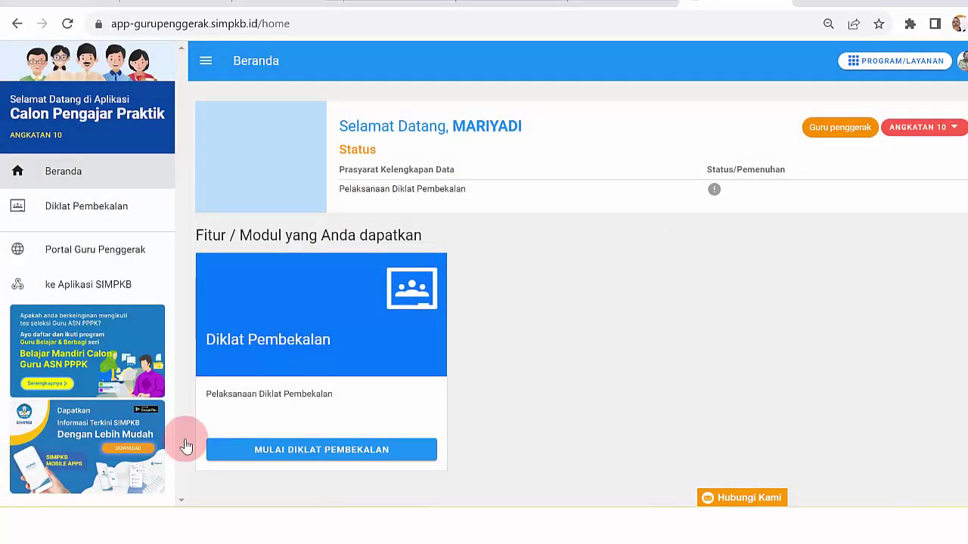
- Start Diklat Pembekalan and open the Diklatku class page for the P4TK PPKN dan IPS institution
left_click(285, 451)
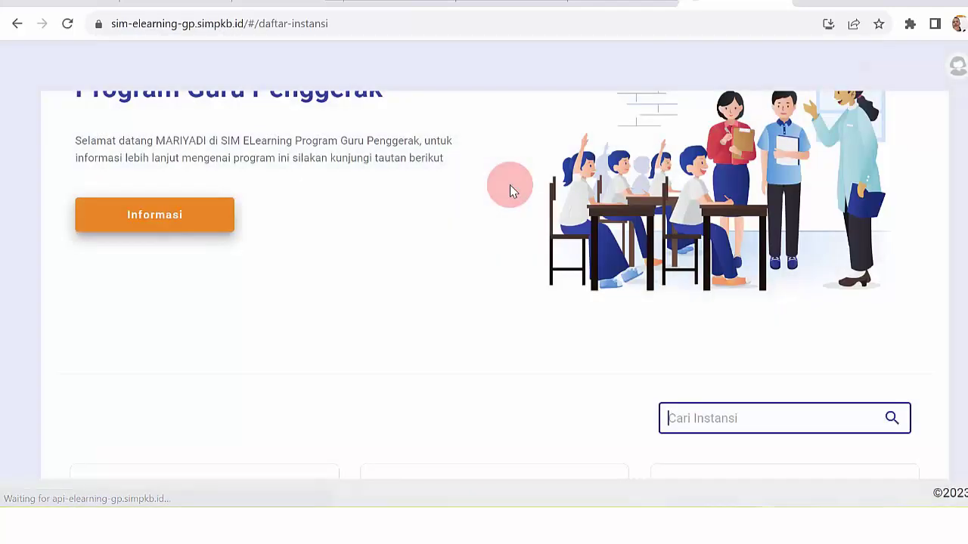
scroll(495, 285, "up", 3)
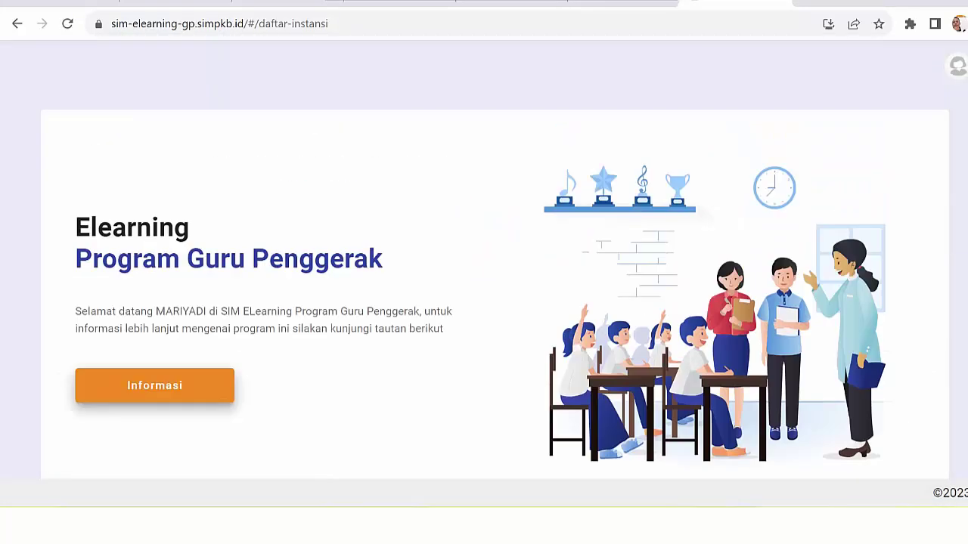
scroll(495, 285, "down", 5)
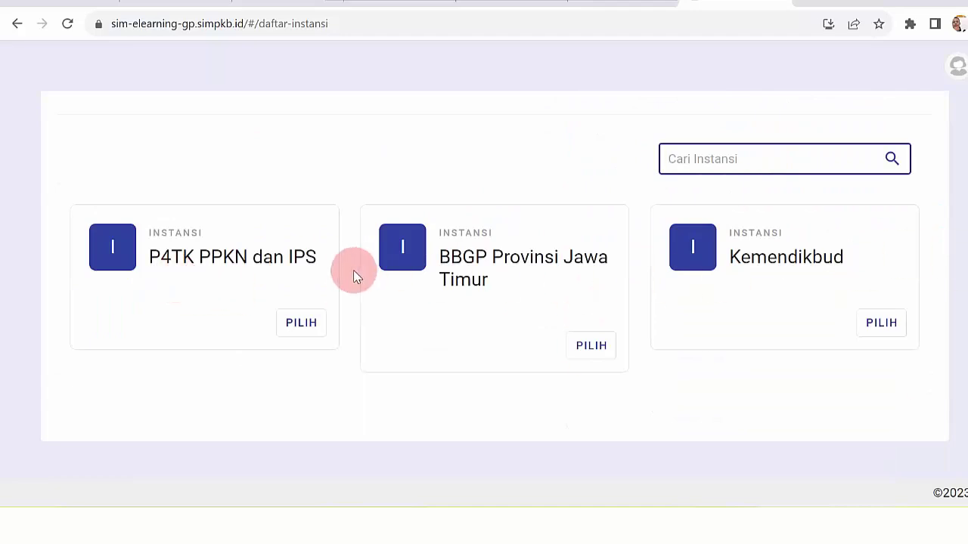
left_click(302, 323)
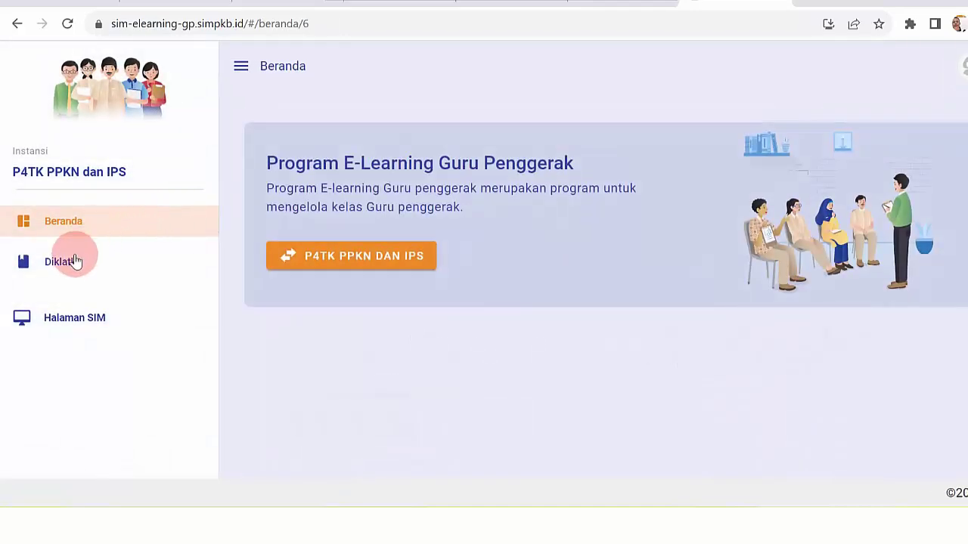
left_click(75, 261)
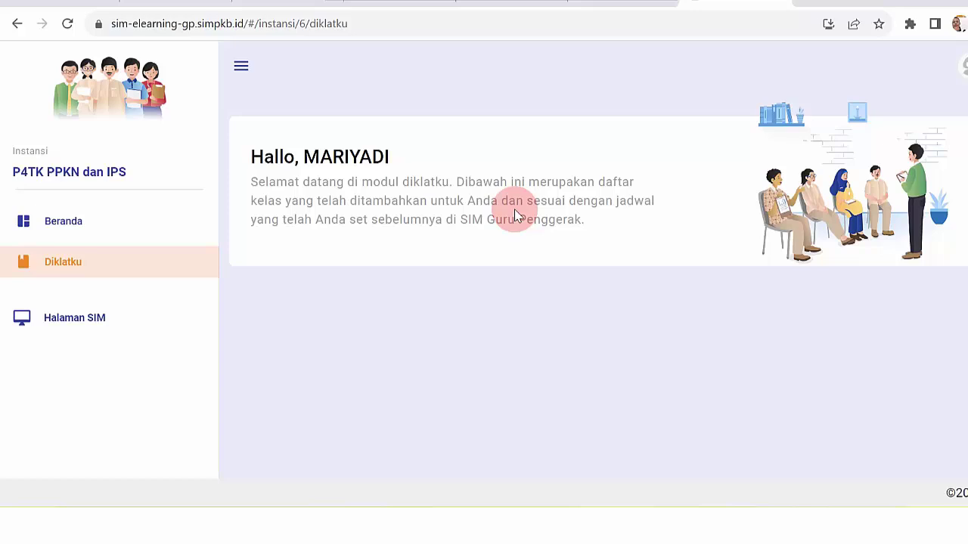
- Go to lms32-gp.simpkb.id in a new browser tab and sign in with the prefilled SIMPKB account
left_click(806, 2)
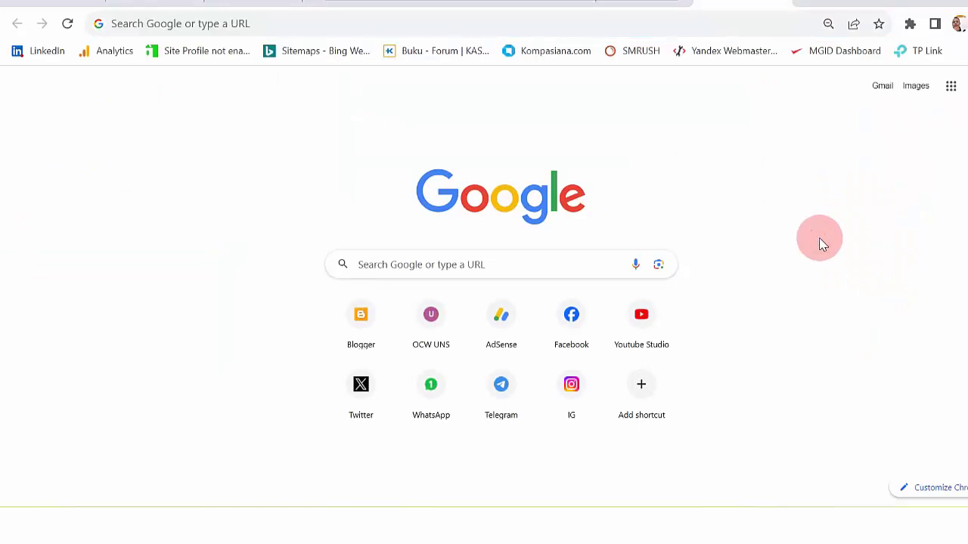
left_click(370, 24)
type("lms32-gp.simpkb.id")
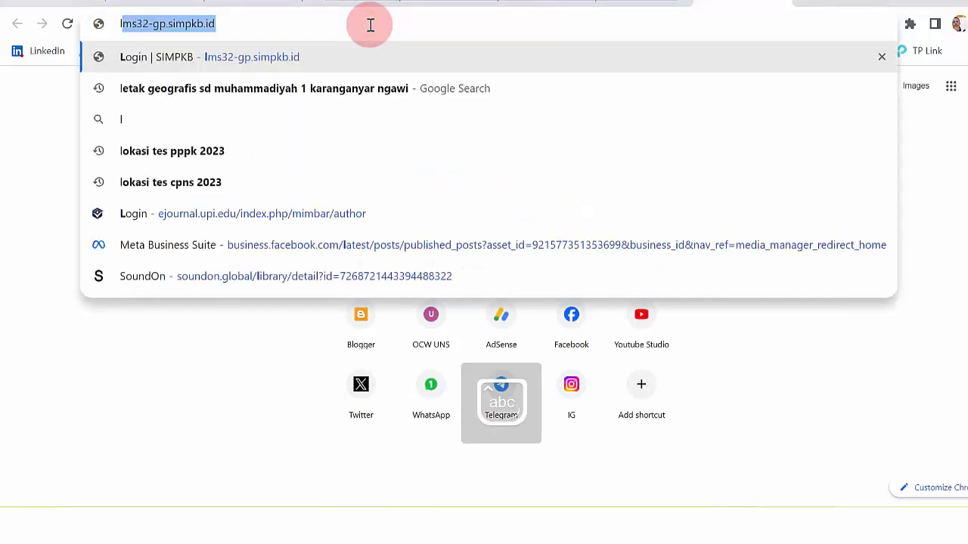
left_click(361, 26)
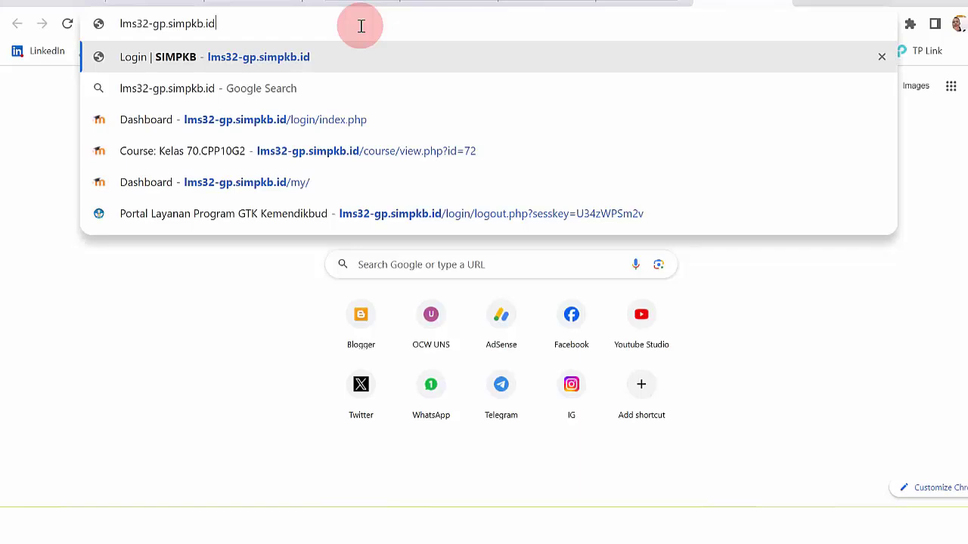
key("Return")
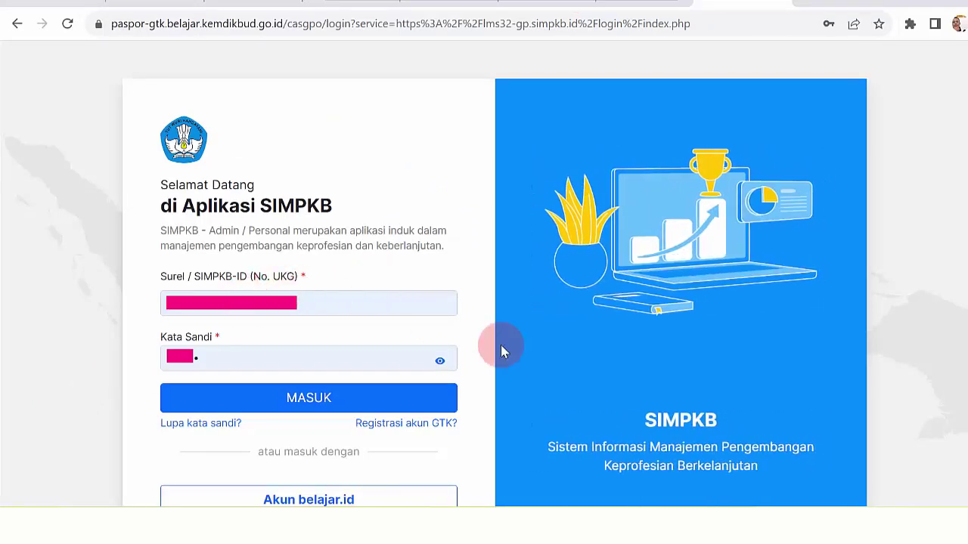
left_click(330, 398)
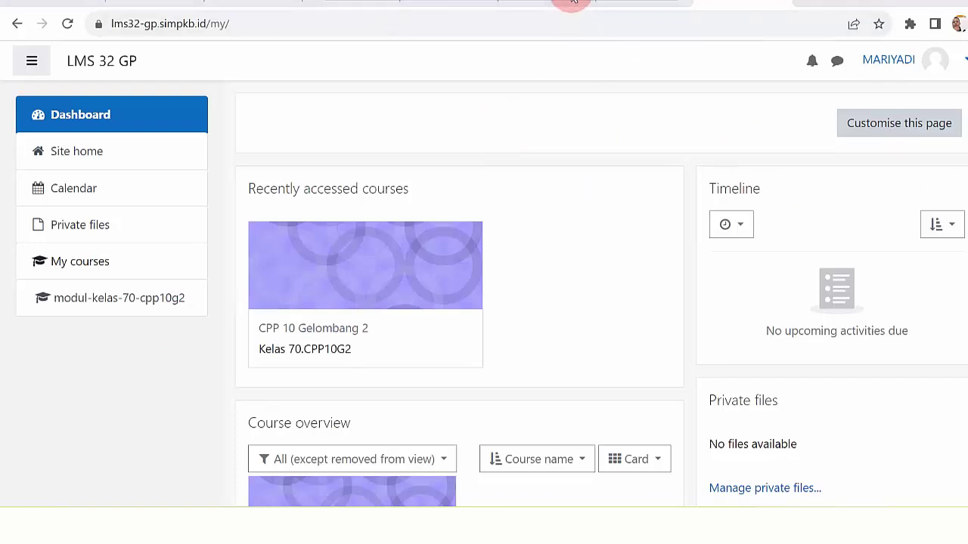
left_click(950, 68)
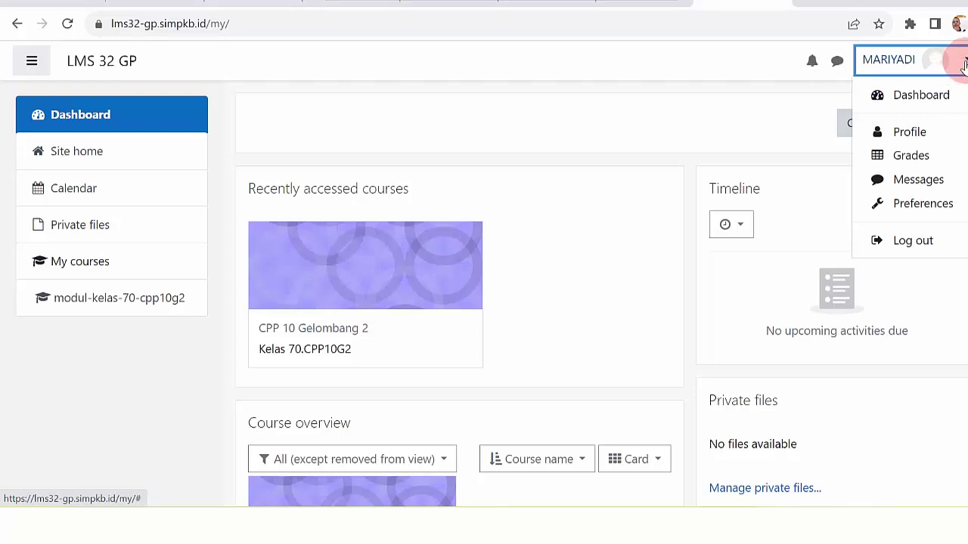
left_click(961, 62)
left_click(960, 61)
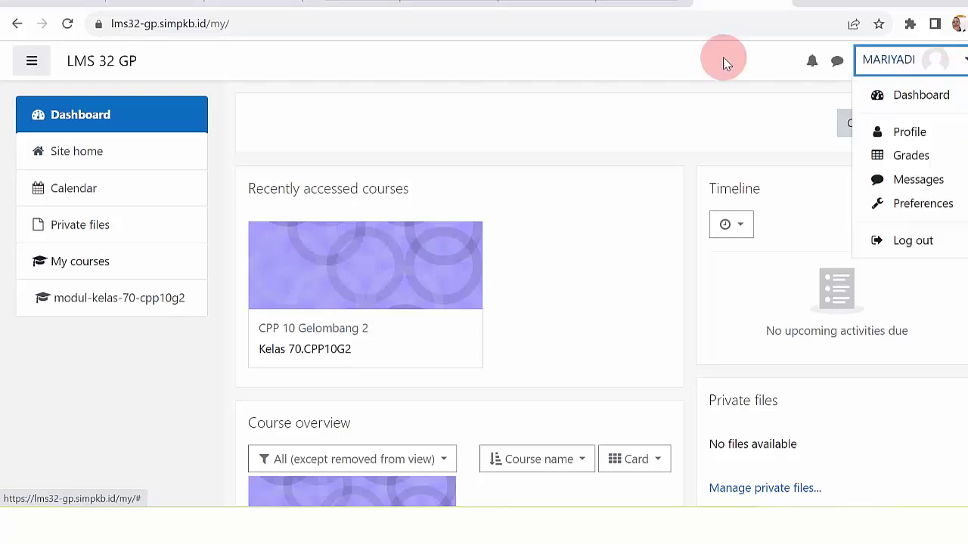
left_click(570, 13)
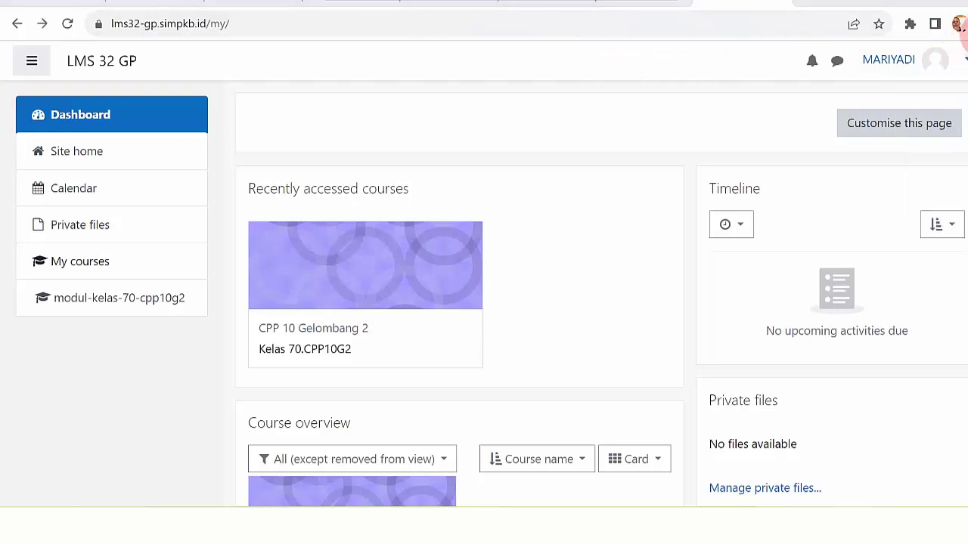
left_click(964, 63)
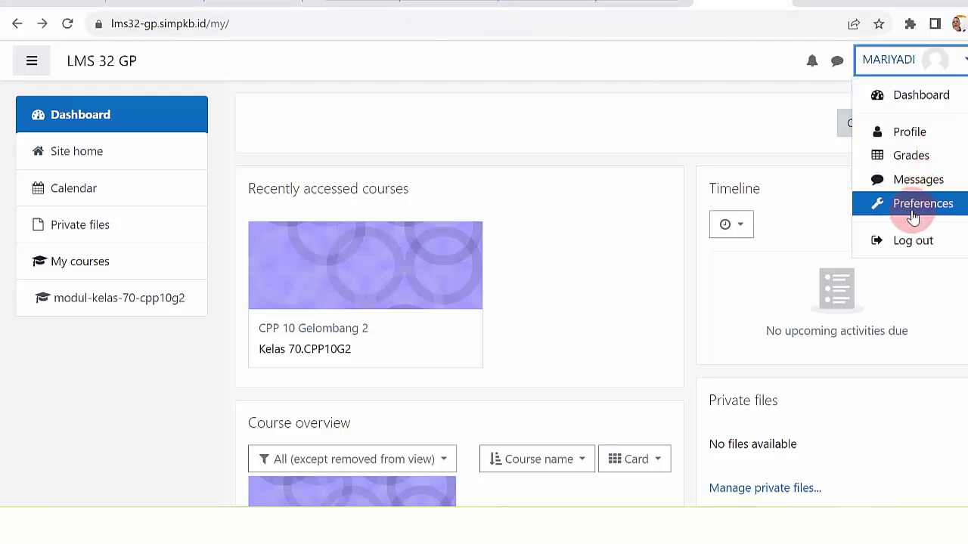
left_click(722, 138)
- Open the Kelas 70.CPP10G2 course from the dashboard's course overview
scroll(460, 302, "down", 1)
scroll(459, 302, "down", 1)
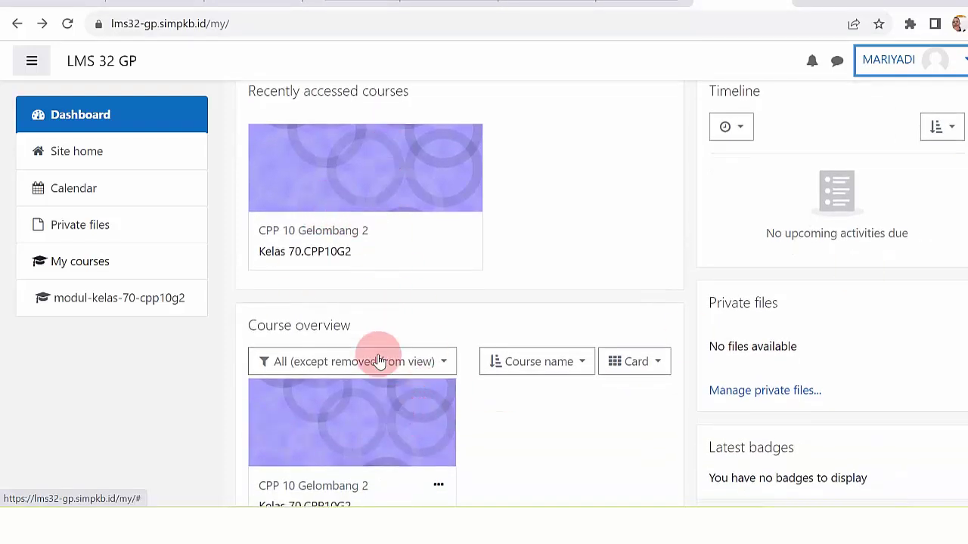
left_click(358, 415)
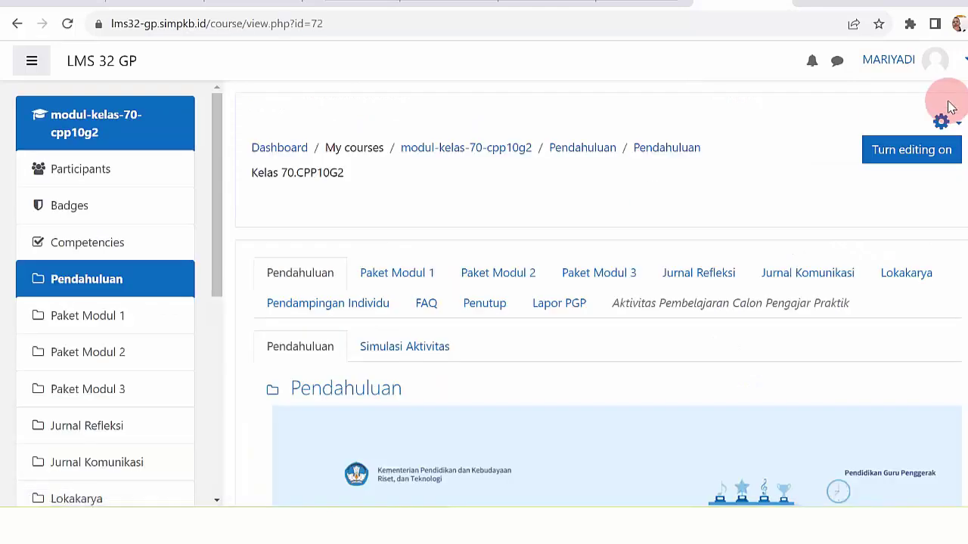
- Switch the account's role in the course to Student
left_click(964, 62)
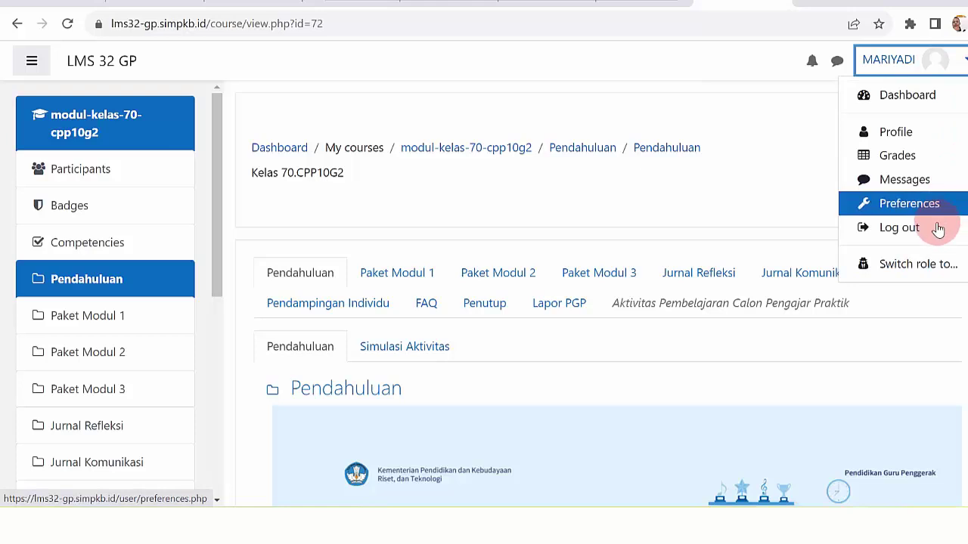
left_click(905, 270)
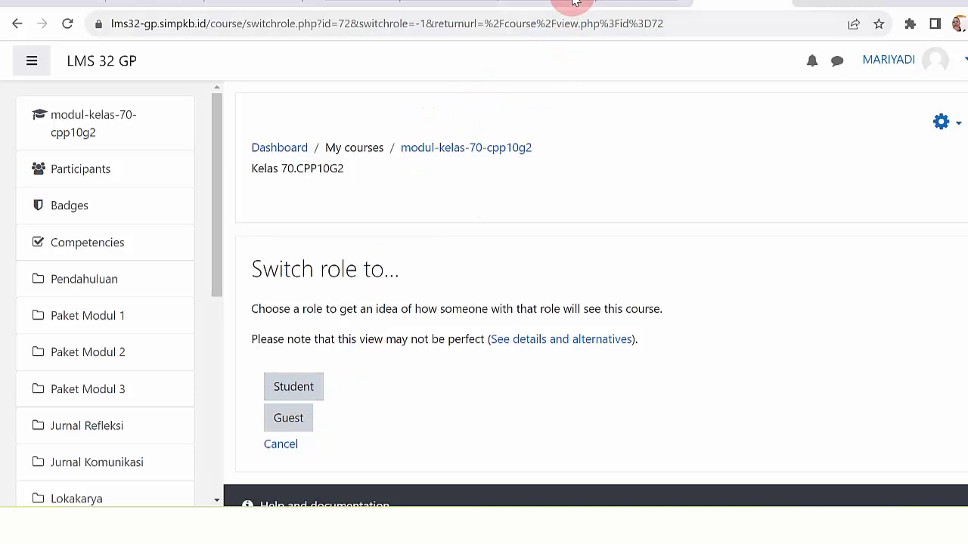
left_click(304, 388)
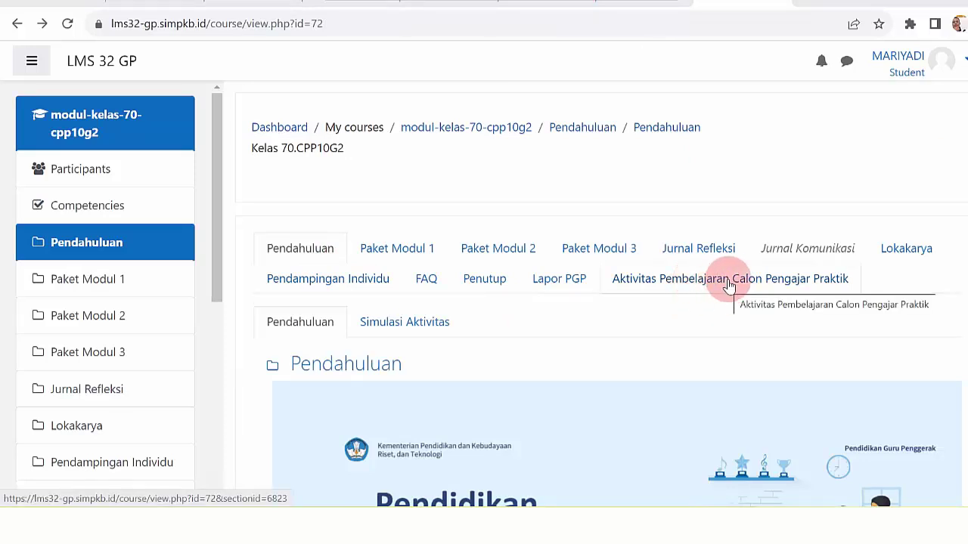
- Open the Aktivitas Pembelajaran Calon Pengajar Praktik section and expand Pembelajaran Hari - 1
left_click(729, 285)
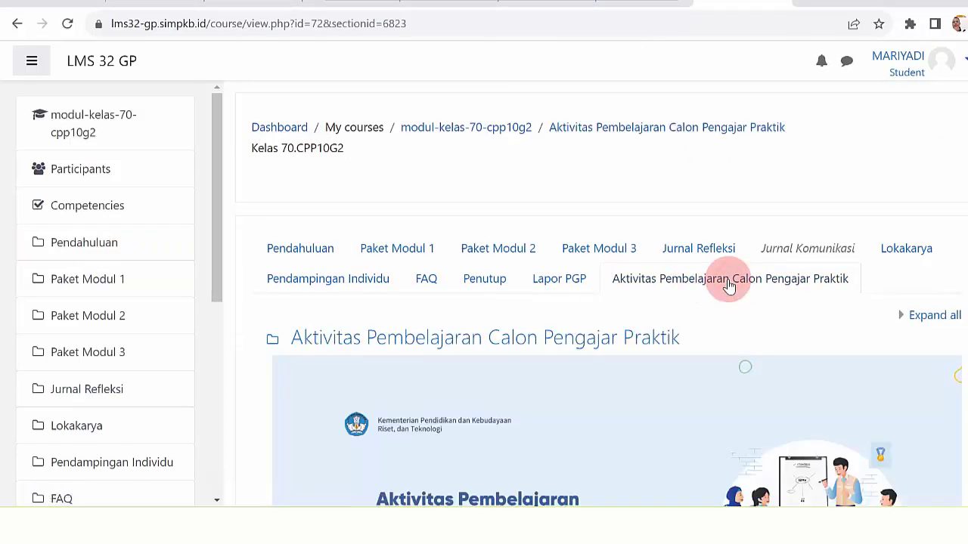
scroll(616, 302, "down", 7)
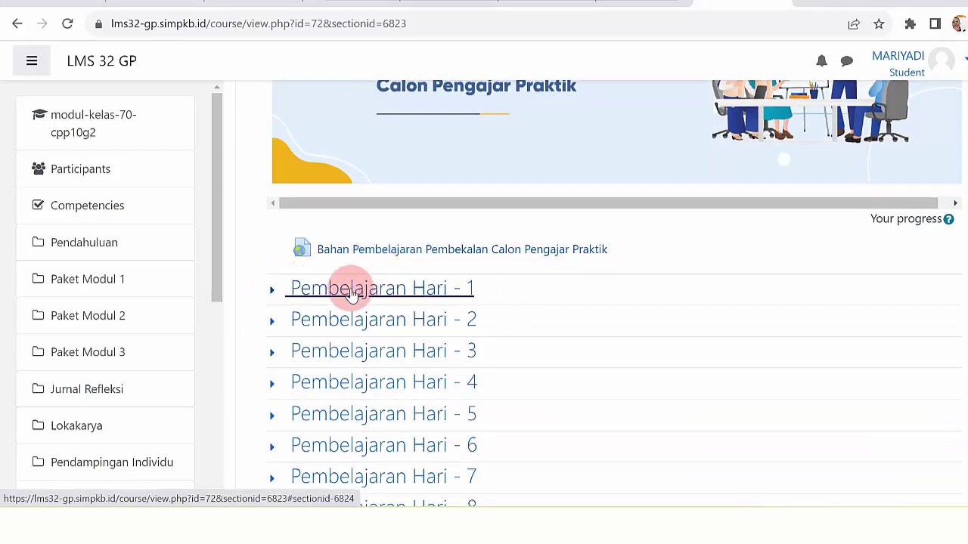
left_click(401, 295)
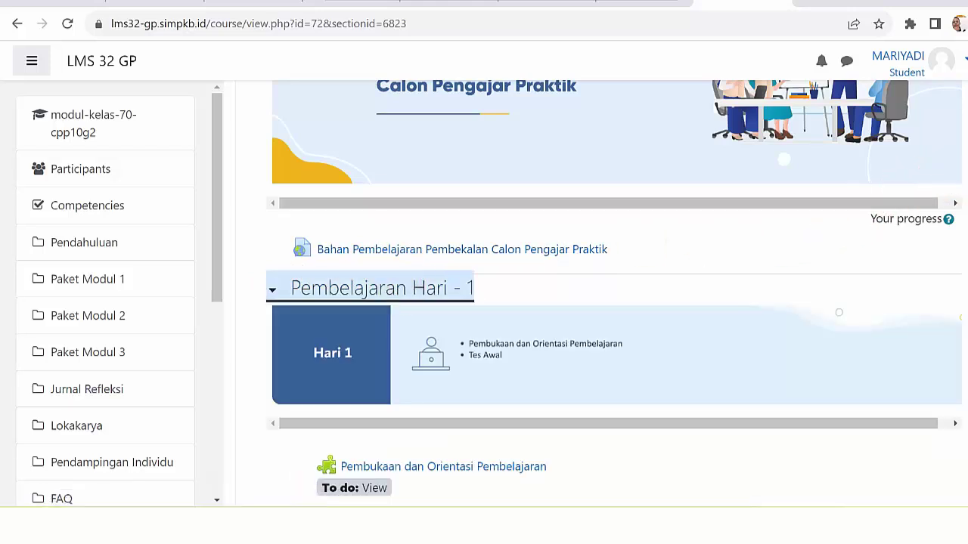
- Open the Tes Awal quiz under Pembelajaran Hari - 1 and dismiss the activity information tour
scroll(614, 293, "down", 3)
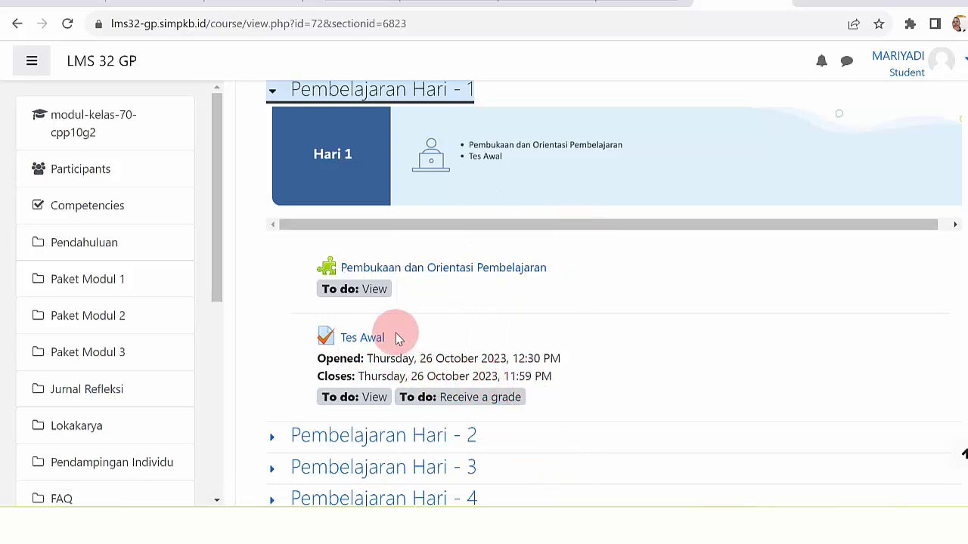
left_click(365, 338)
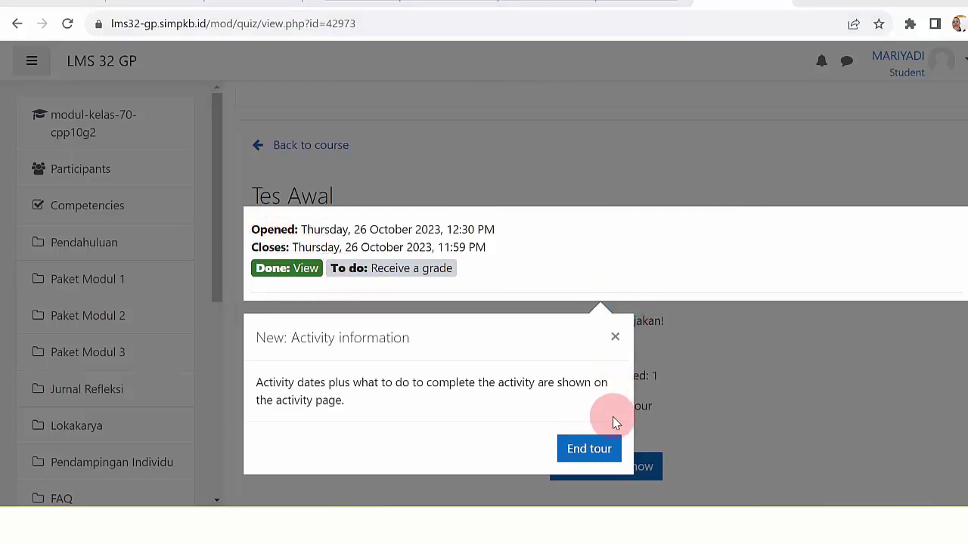
left_click(616, 342)
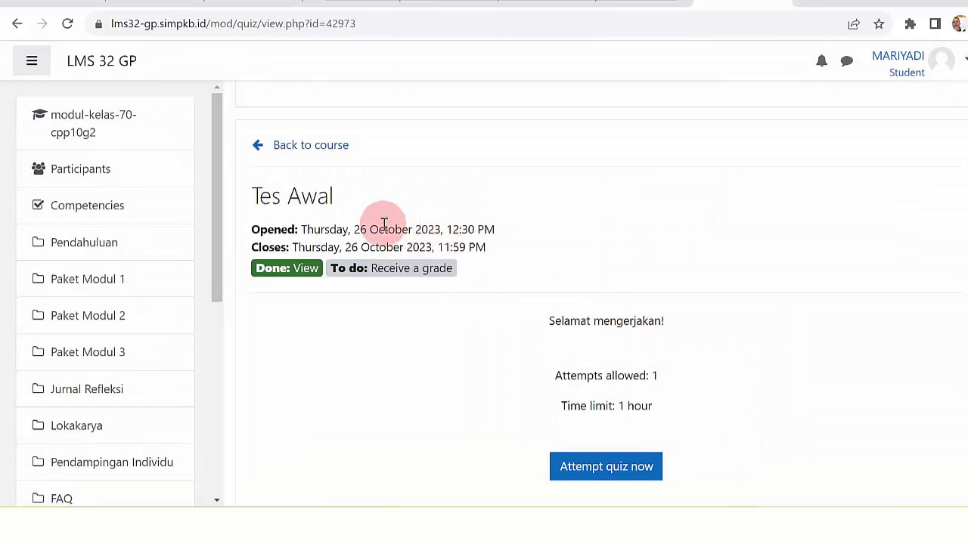
- Review the Tes Awal schedule, allowed attempts and time limit, and start the quiz attempt
scroll(601, 302, "down", 3)
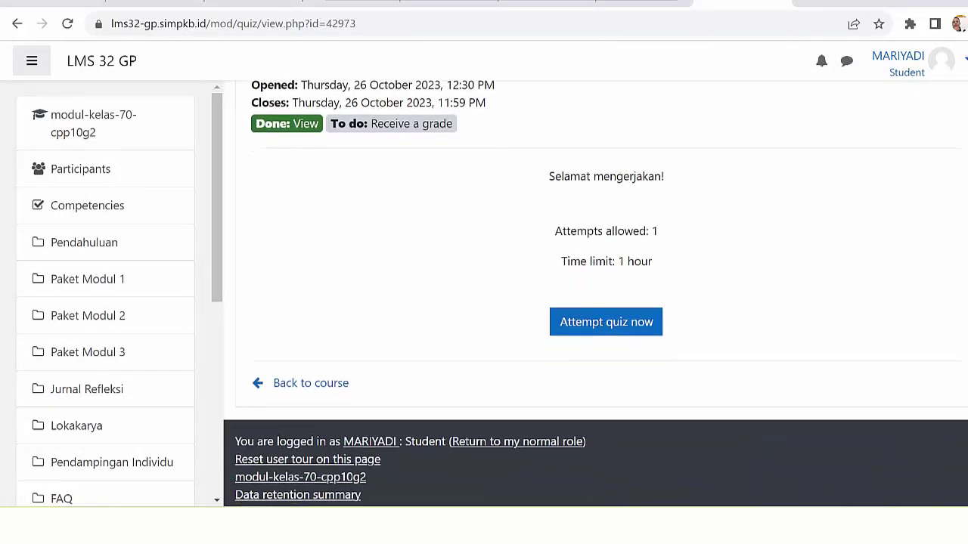
scroll(601, 303, "up", 1)
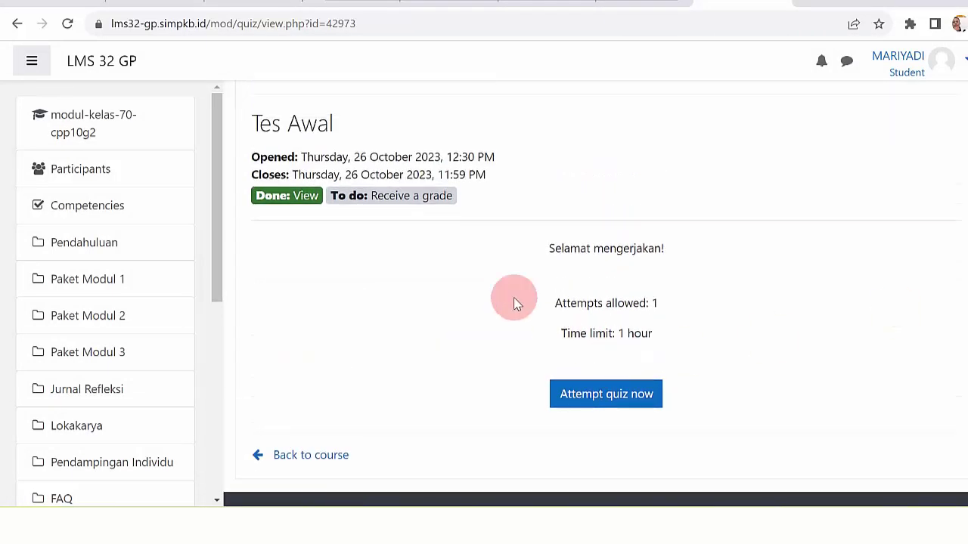
scroll(601, 303, "down", 3)
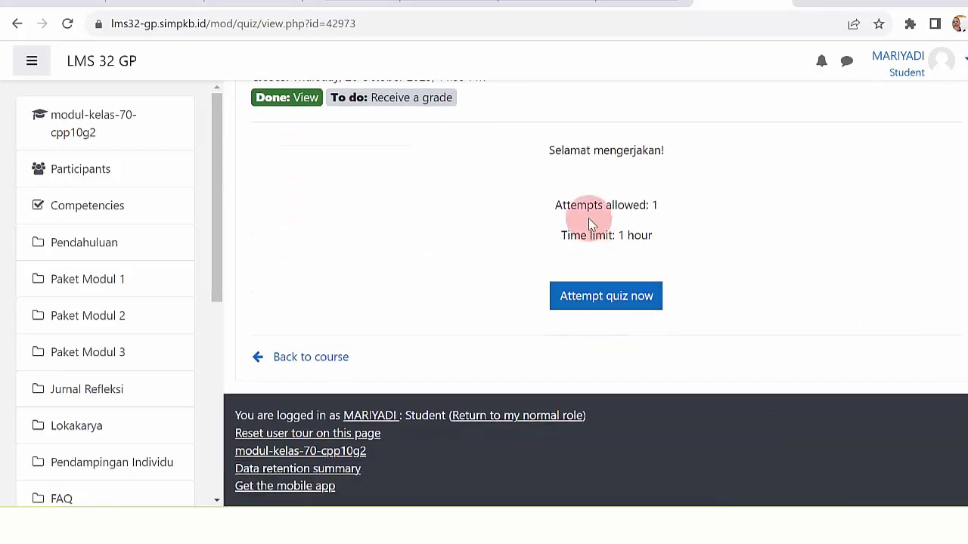
left_click_drag(574, 205, 658, 205)
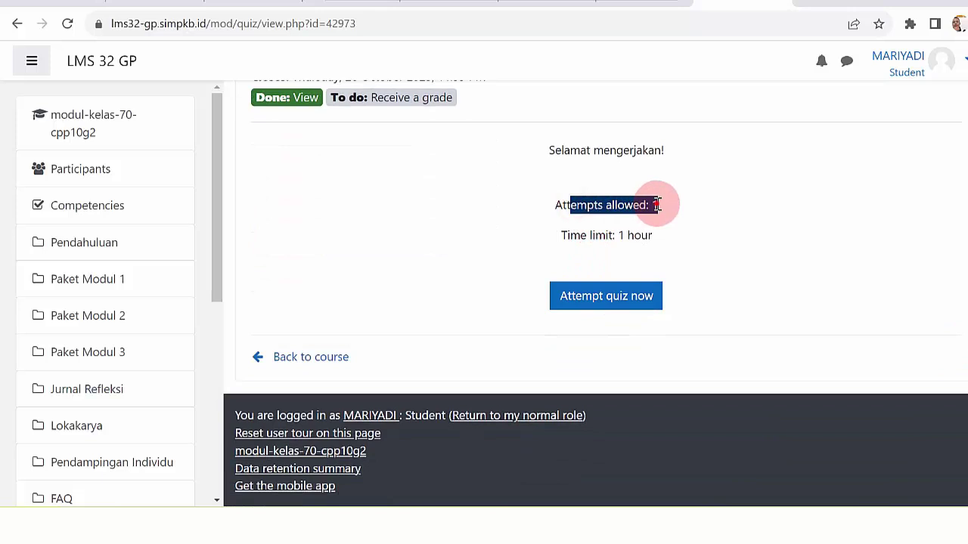
left_click(657, 205)
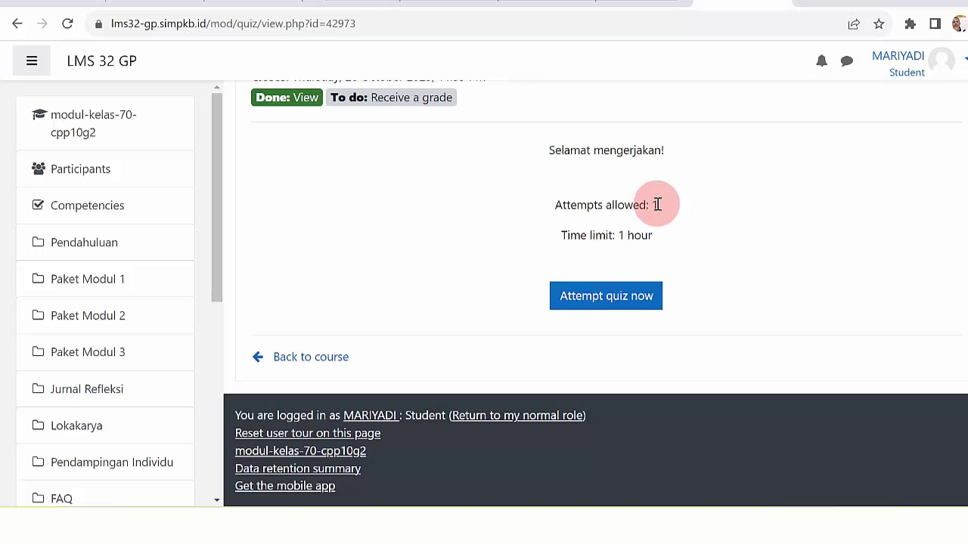
left_click(619, 297)
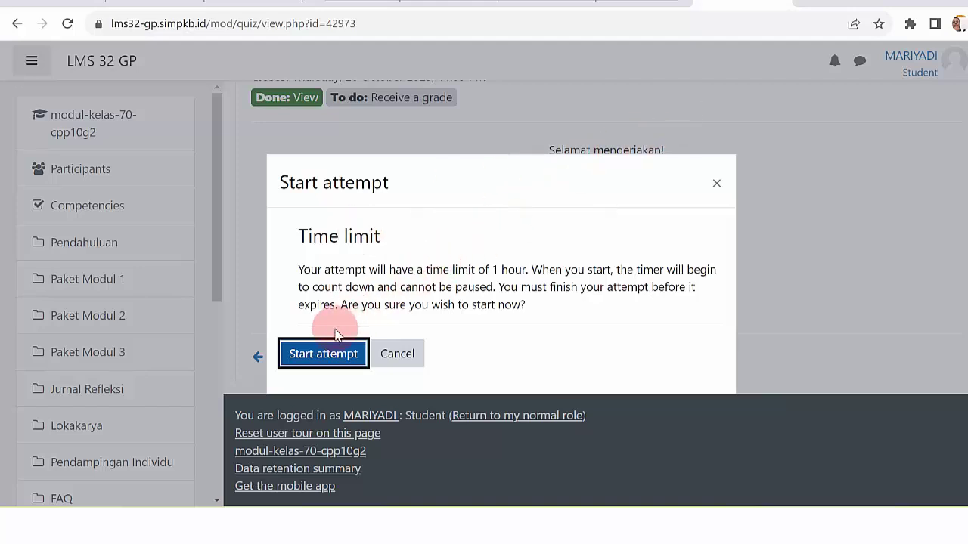
left_click(321, 356)
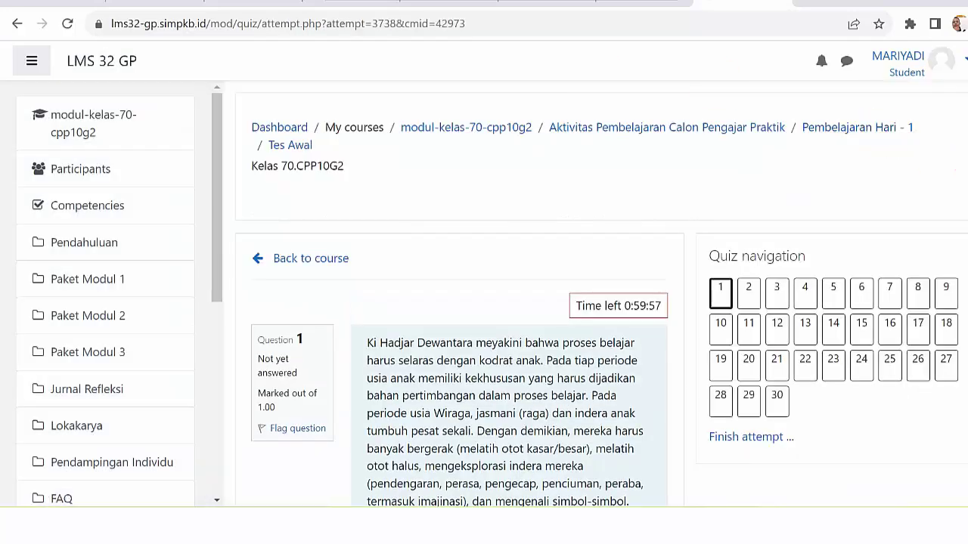
- Look through Question 1 of Tes Awal, its answer options and the quiz navigation
scroll(601, 299, "down", 6)
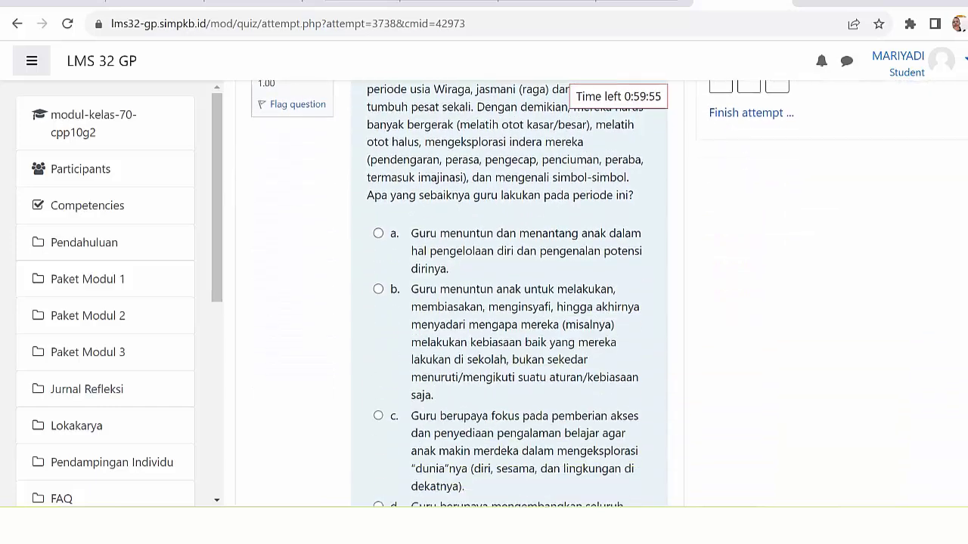
left_click(962, 455)
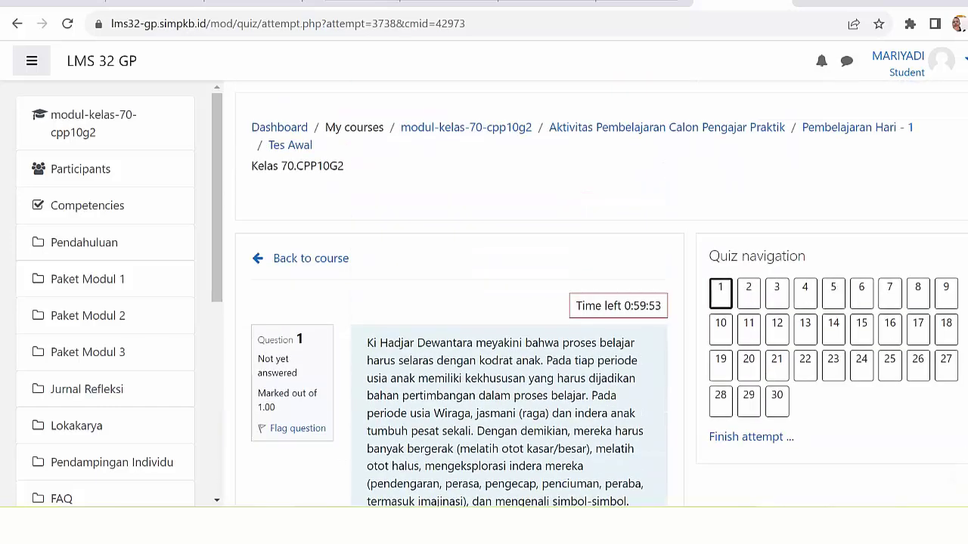
scroll(962, 456, "down", 8)
scroll(601, 294, "up", 8)
scroll(601, 293, "down", 8)
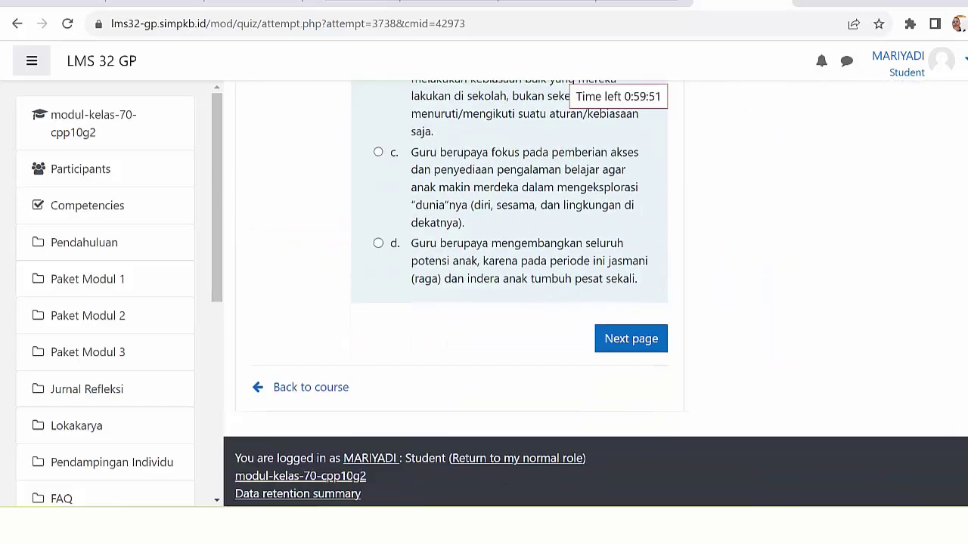
scroll(601, 294, "up", 2)
scroll(601, 293, "up", 7)
scroll(601, 293, "down", 8)
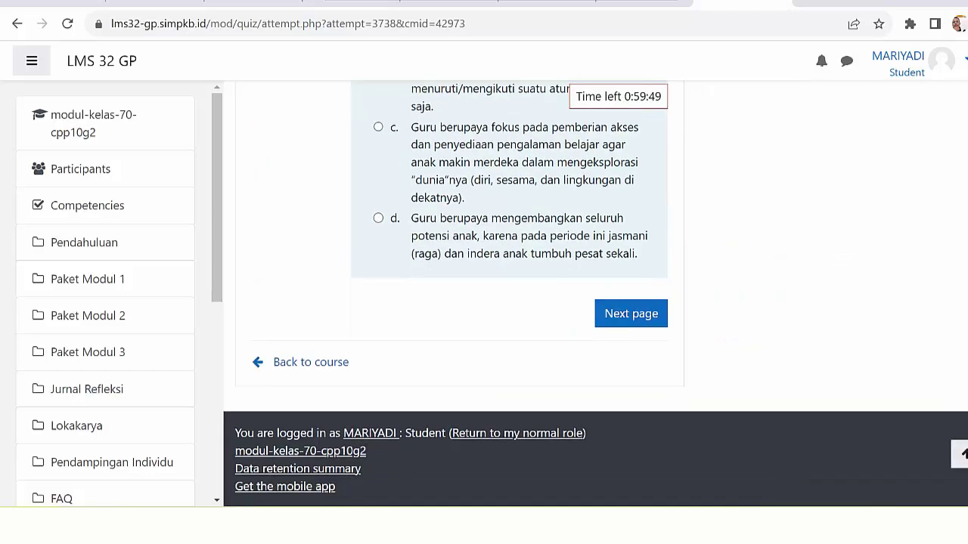
scroll(601, 294, "up", 8)
scroll(601, 293, "down", 8)
scroll(601, 294, "up", 7)
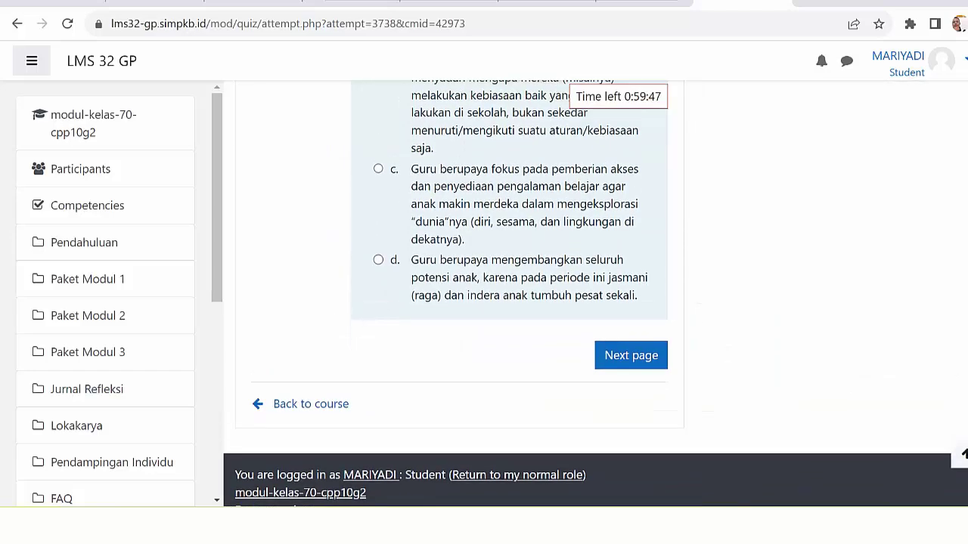
scroll(601, 294, "up", 1)
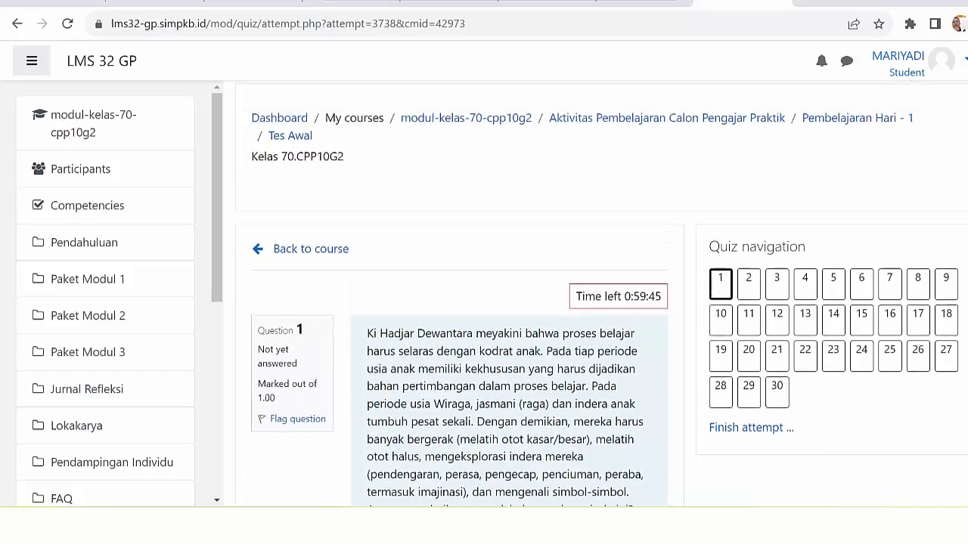
scroll(601, 293, "down", 6)
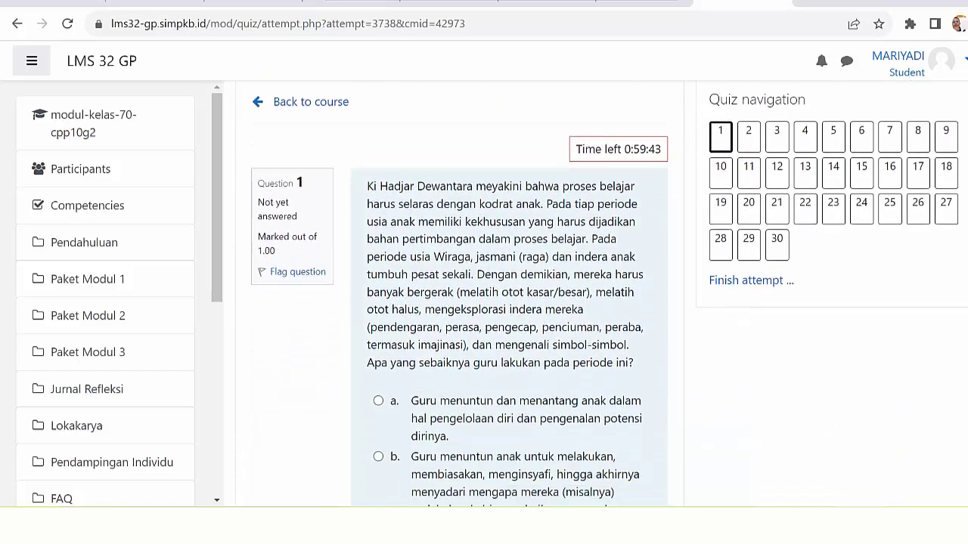
scroll(601, 293, "up", 6)
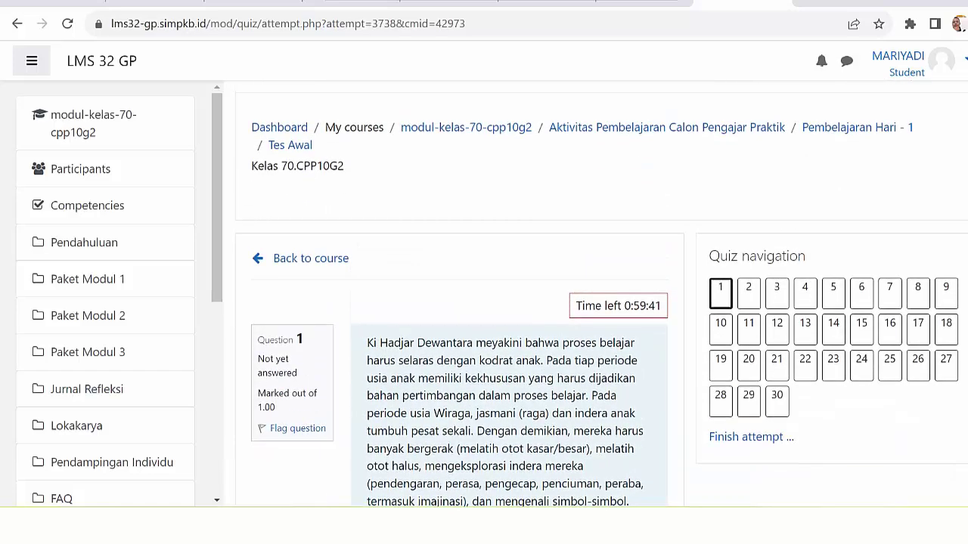
- Answer Question 2 of Tes Awal with option c and continue to Question 3 to read it
scroll(601, 293, "down", 1)
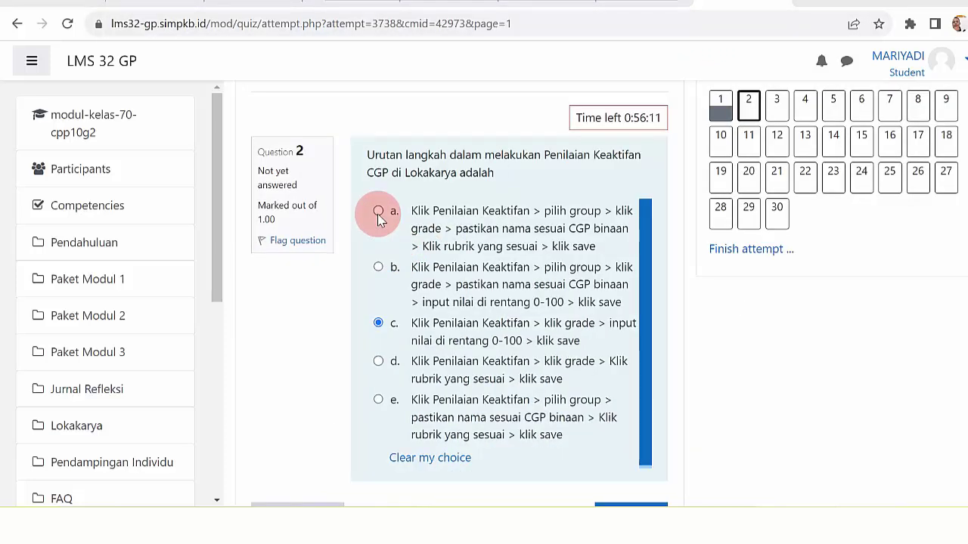
left_click(378, 211)
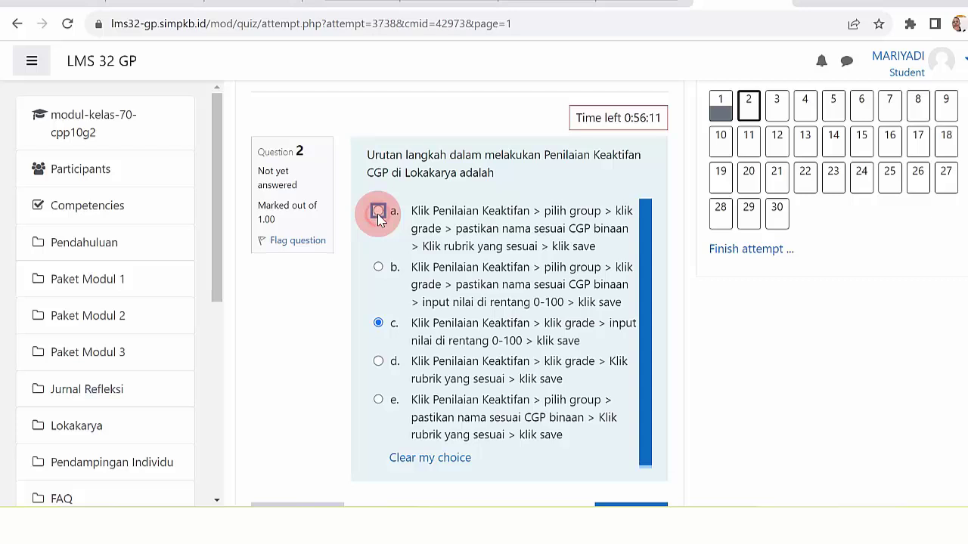
left_click(378, 266)
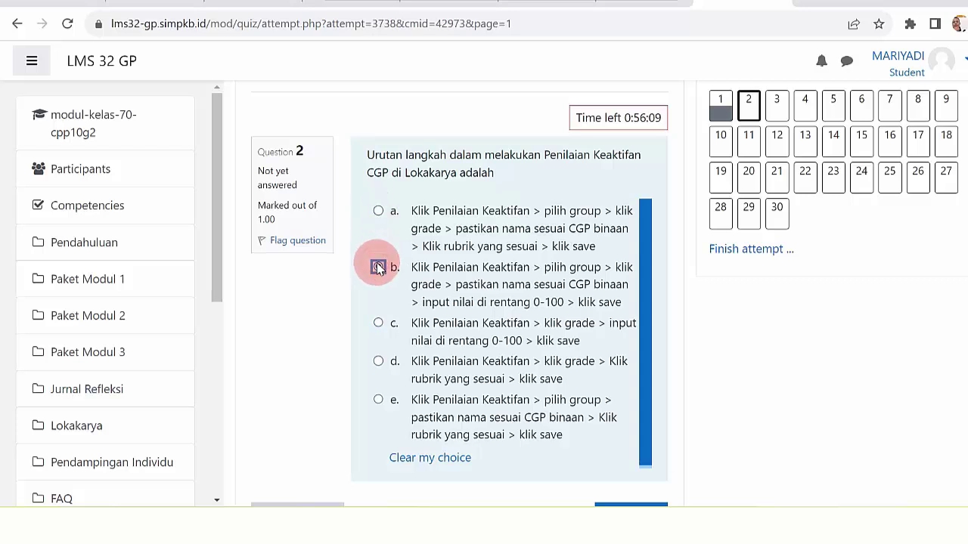
left_click(378, 213)
left_click(377, 267)
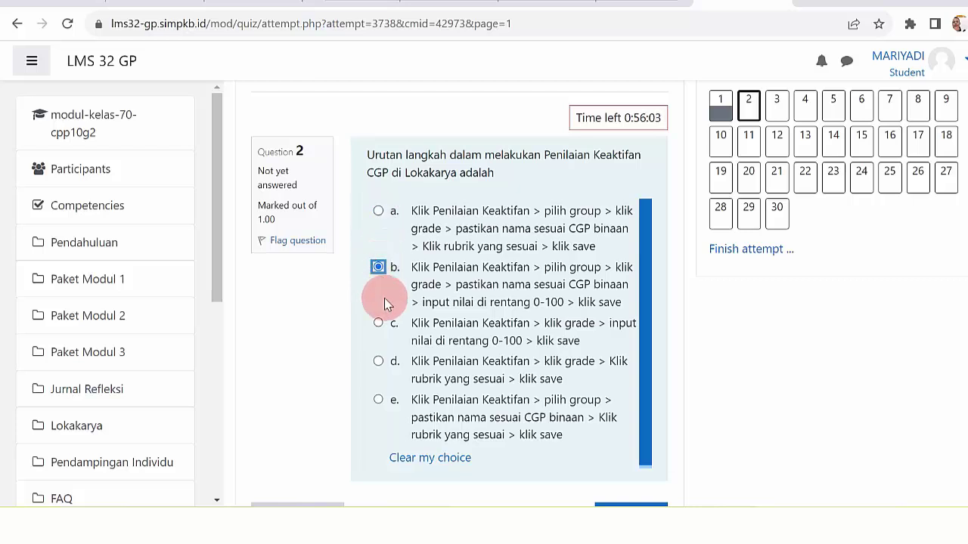
left_click(378, 323)
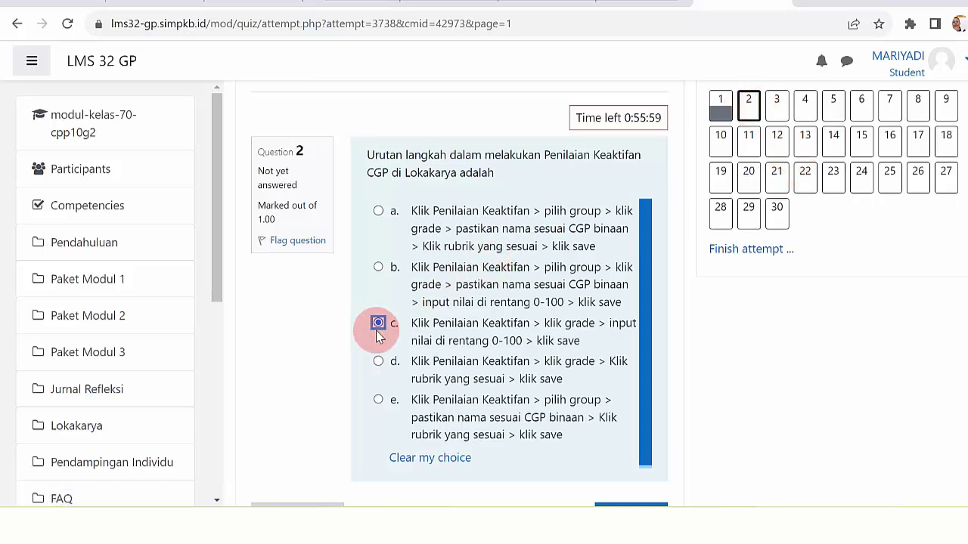
scroll(803, 366, "down", 2)
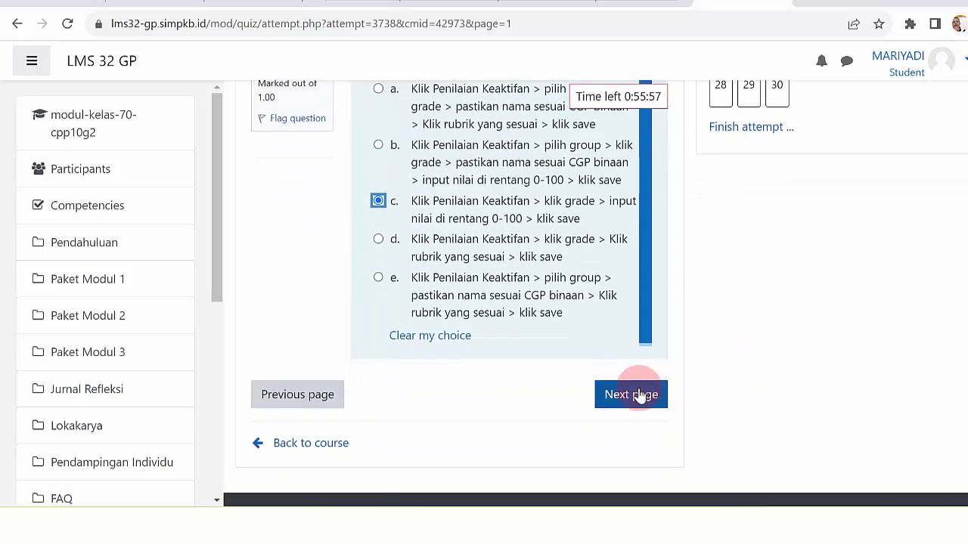
left_click(639, 395)
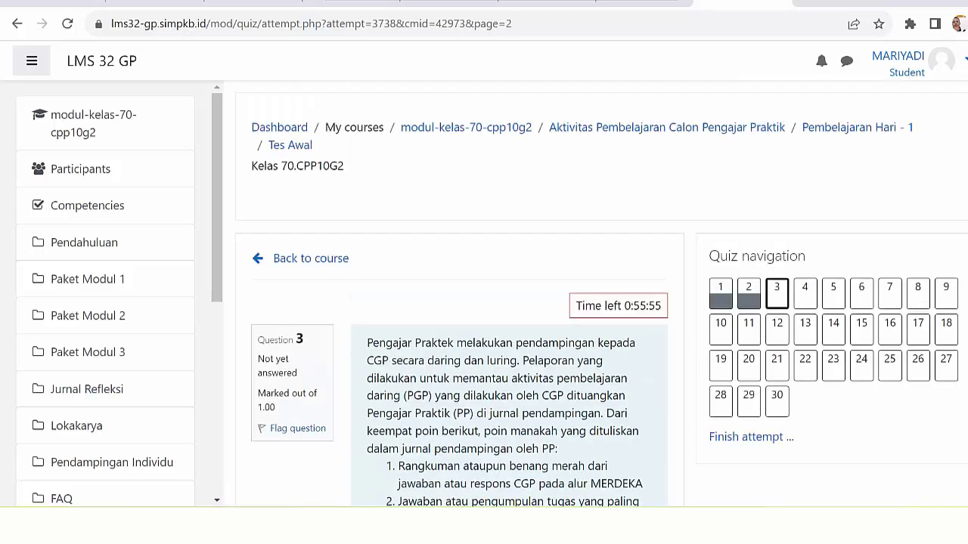
scroll(601, 293, "down", 1)
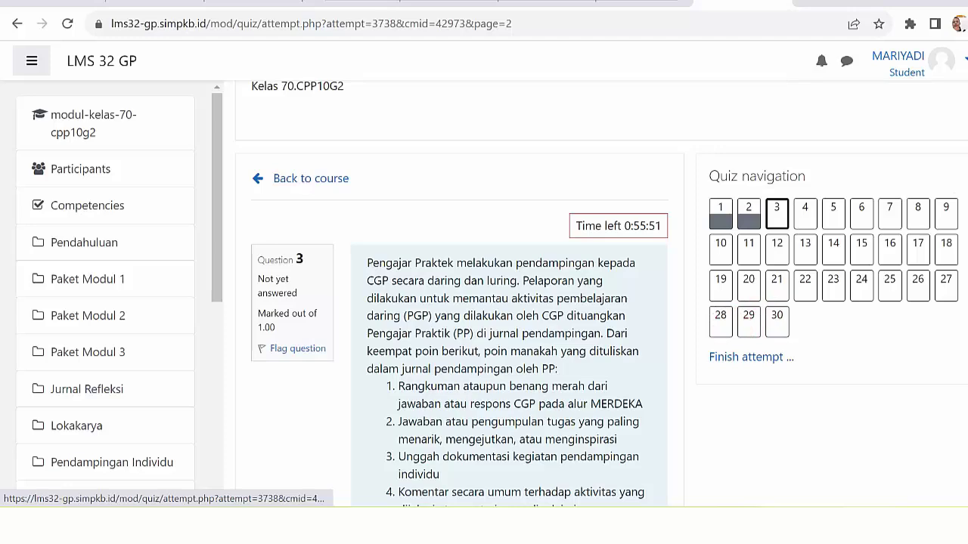
scroll(913, 223, "down", 2)
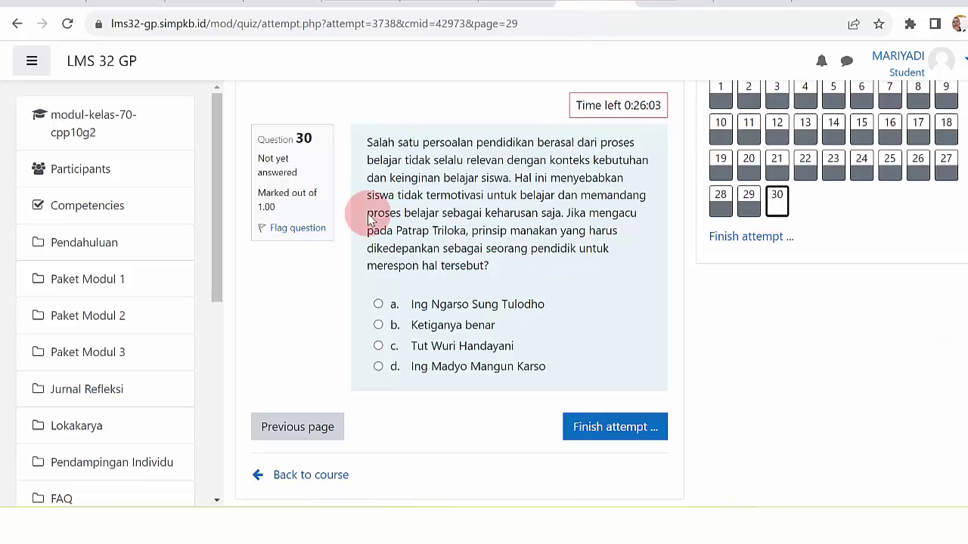
- Answer Question 30 on the Patrap Triloka principle with option b, Ketiganya benar
left_click_drag(258, 143, 313, 139)
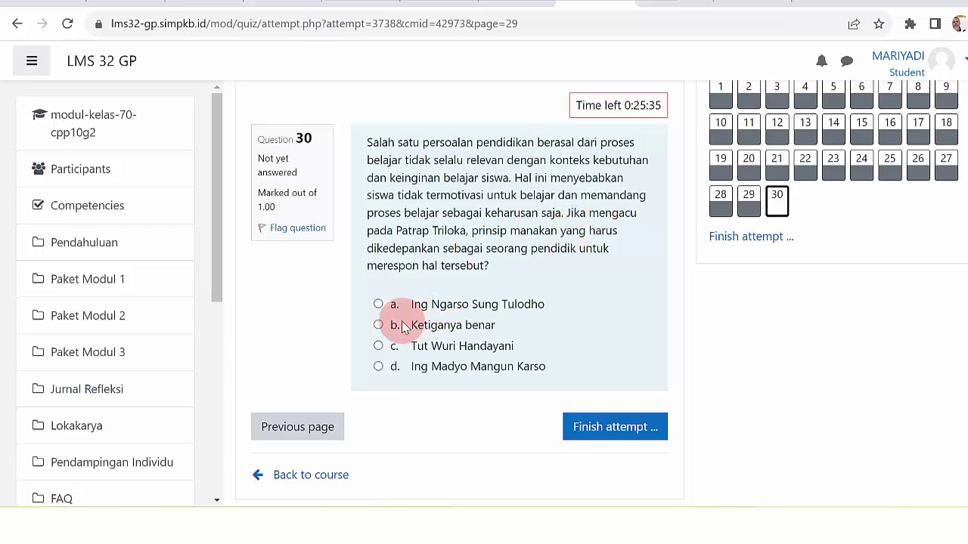
left_click(378, 304)
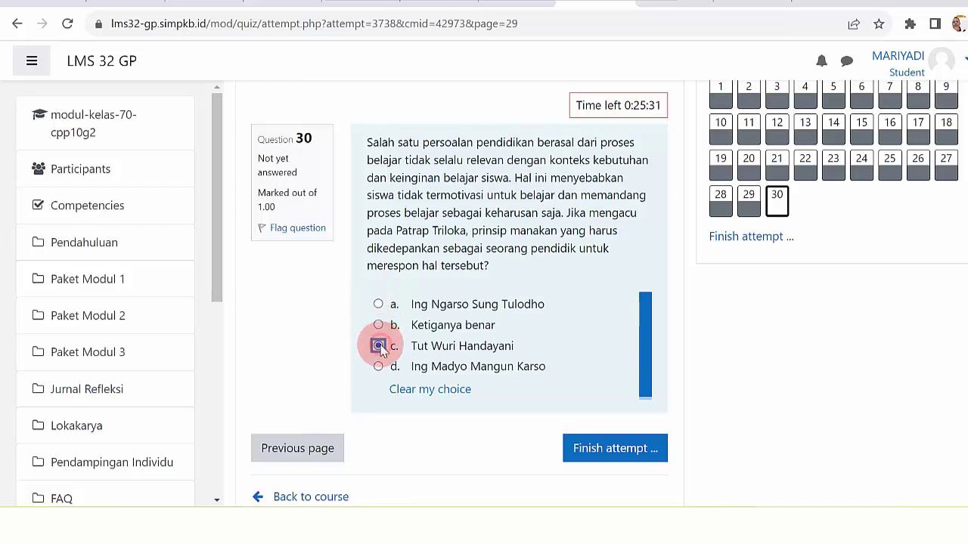
left_click(378, 367)
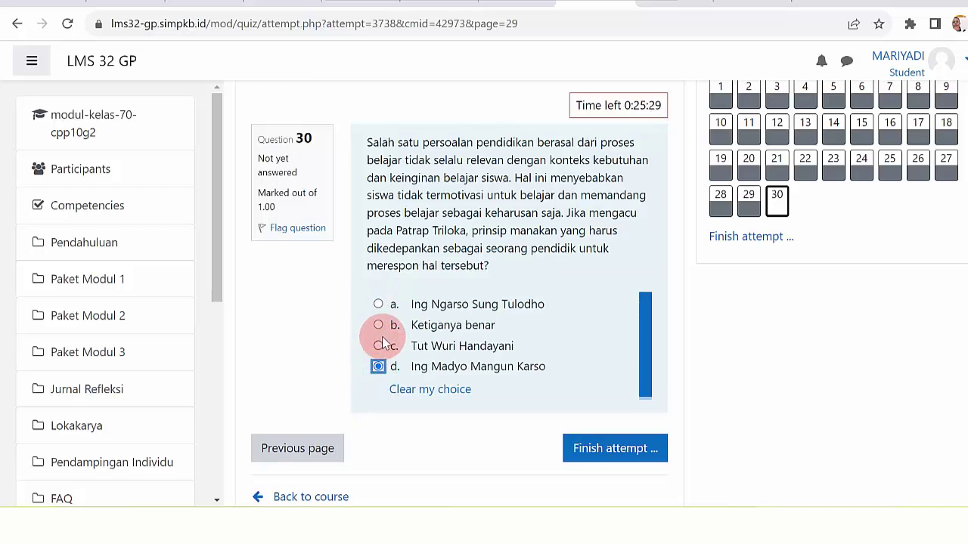
left_click(378, 325)
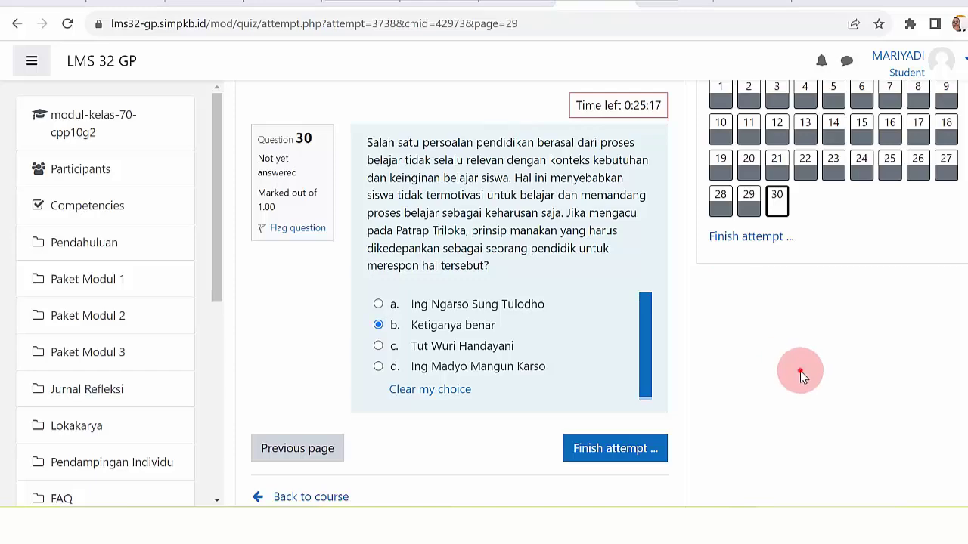
- Check the quiz navigation for unanswered questions and finish the attempt to open its summary
left_click(802, 371)
scroll(484, 302, "down", 2)
scroll(484, 302, "up", 5)
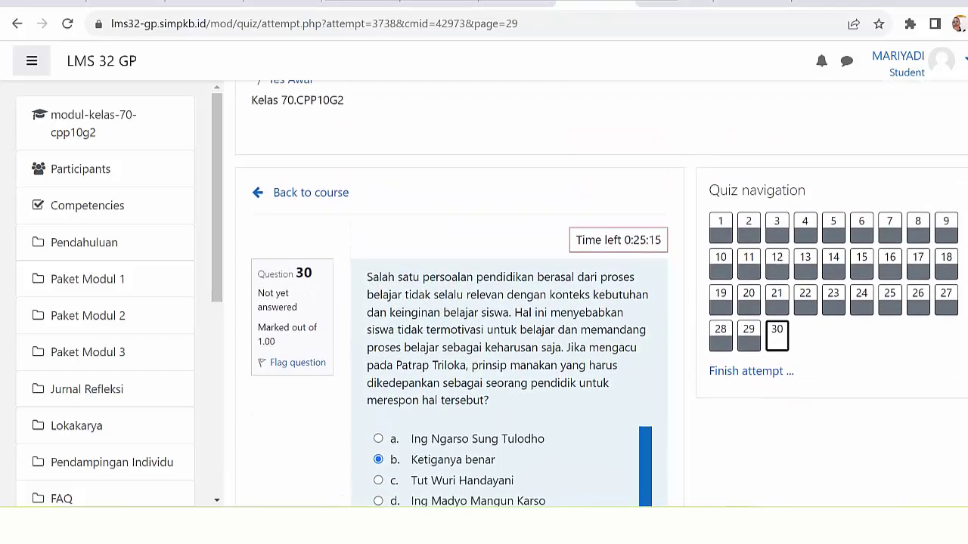
scroll(484, 303, "down", 3)
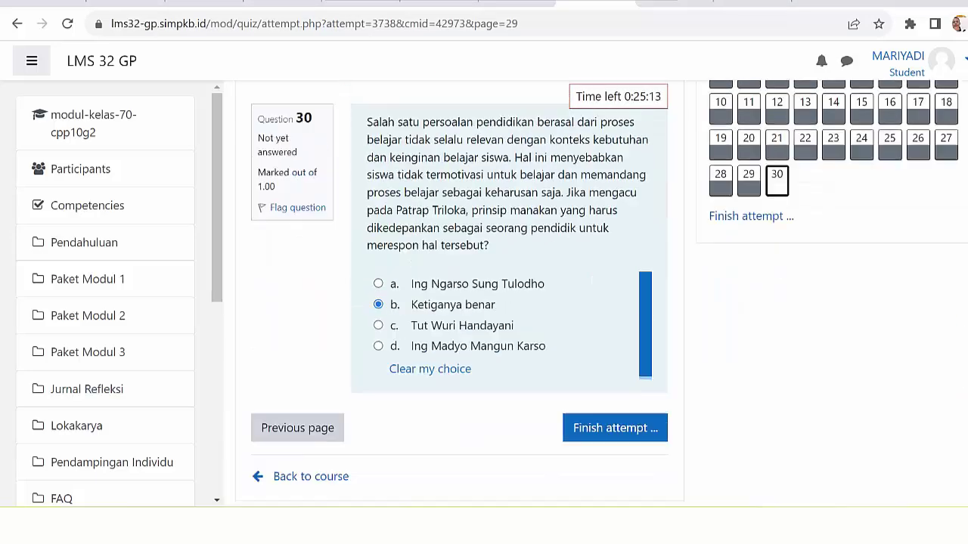
scroll(484, 303, "up", 3)
scroll(484, 302, "down", 4)
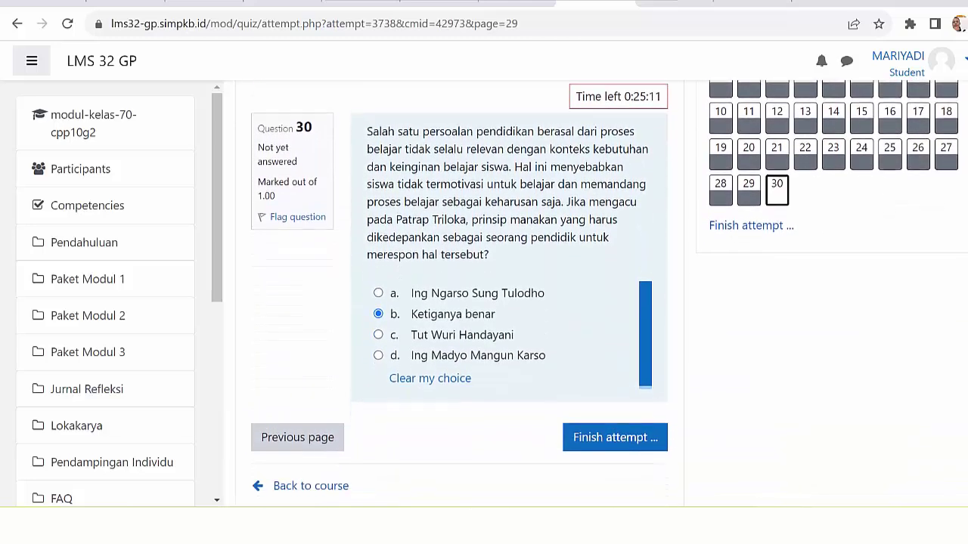
scroll(779, 192, "up", 2)
left_click(779, 189)
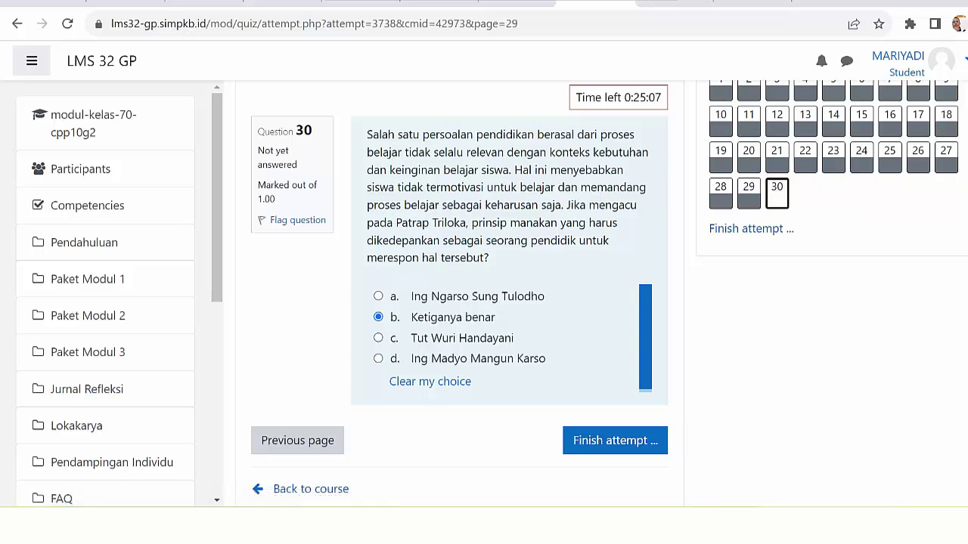
scroll(908, 199, "down", 1)
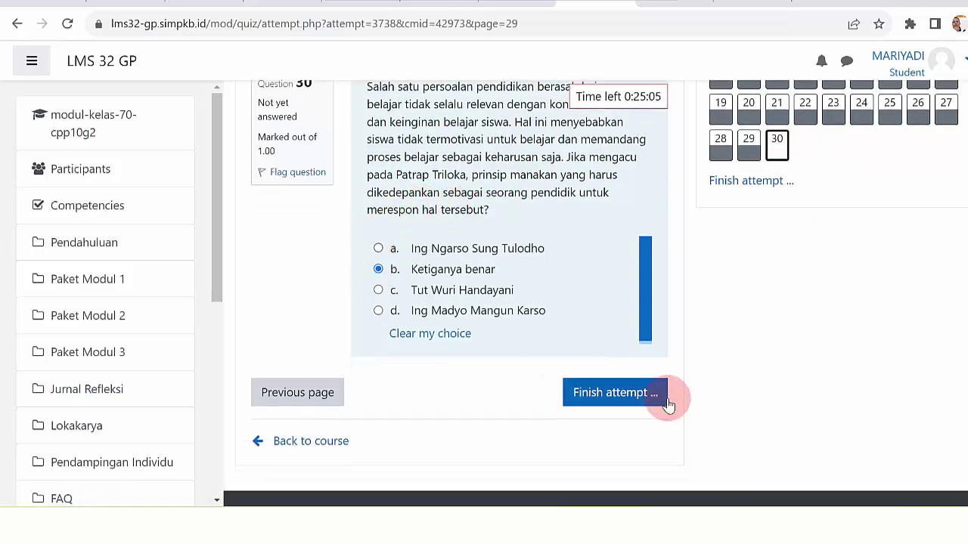
left_click(592, 404)
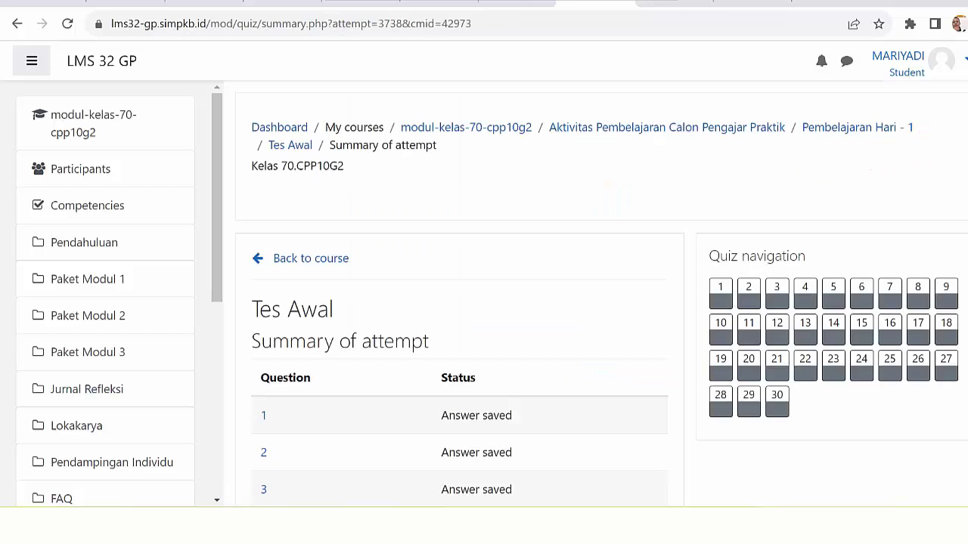
- Review the Summary of attempt for Tes Awal, checking the answer status of questions 1 to 30 and the submission deadline
scroll(484, 340, "down", 2)
scroll(484, 340, "up", 2)
scroll(965, 454, "down", 2)
scroll(964, 454, "up", 2)
scroll(965, 454, "down", 7)
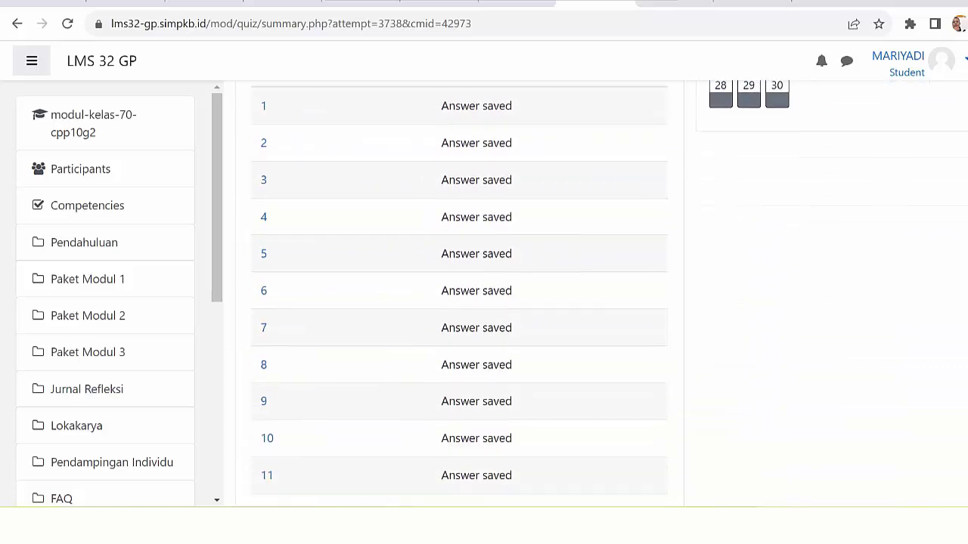
scroll(965, 453, "down", 1)
scroll(965, 454, "up", 8)
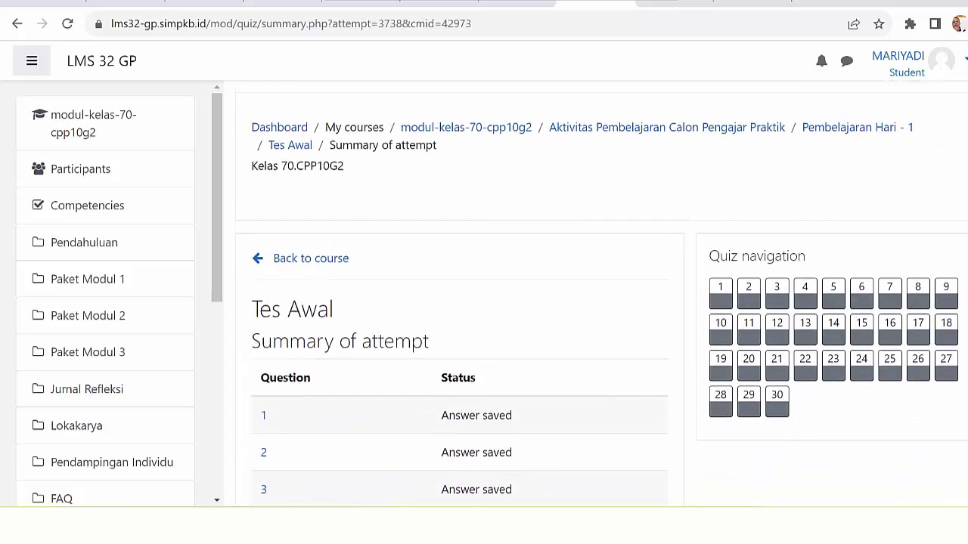
scroll(965, 453, "down", 4)
scroll(964, 454, "down", 1)
scroll(965, 453, "up", 1)
scroll(964, 453, "down", 7)
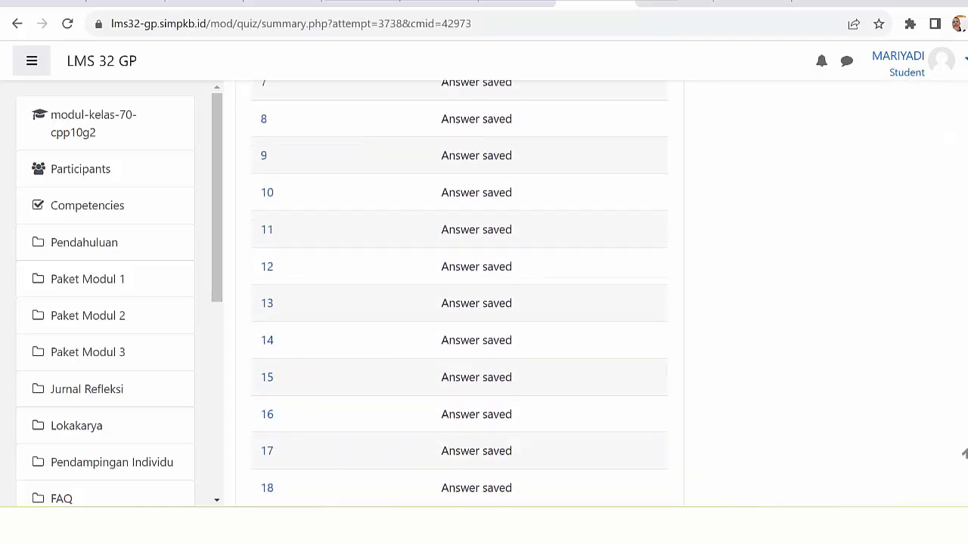
scroll(964, 454, "down", 1)
scroll(964, 453, "down", 6)
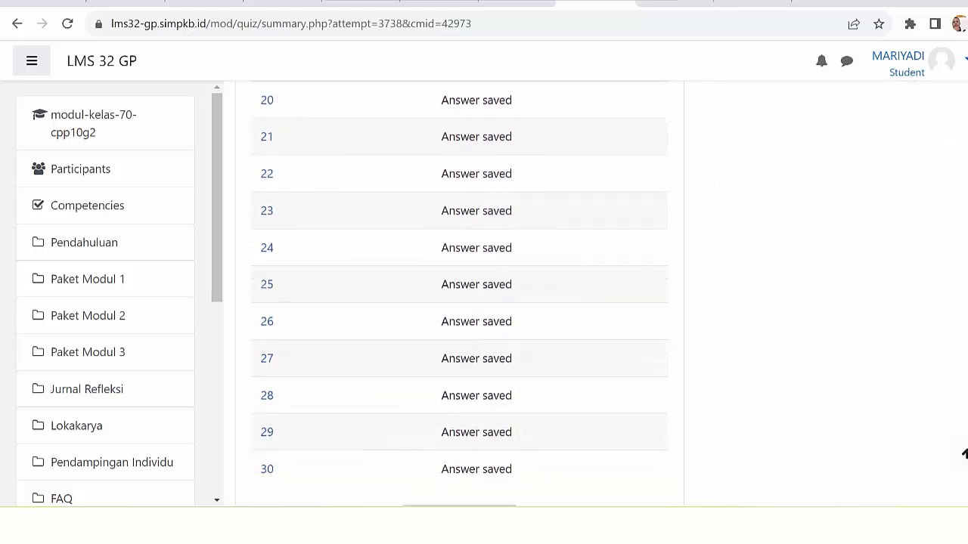
scroll(965, 454, "down", 2)
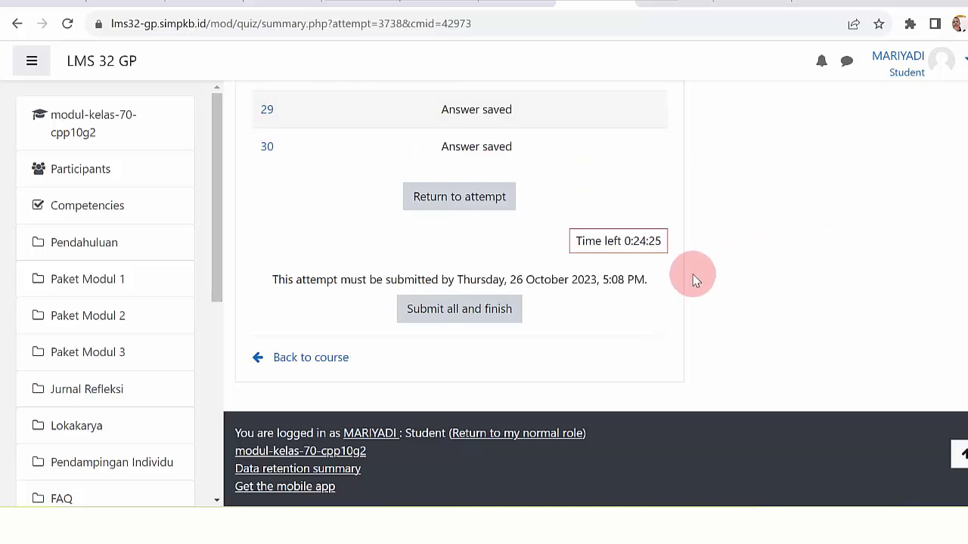
- Submit all Tes Awal answers with confirmation and review the quiz's completion badges and previous attempts summary
left_click(468, 316)
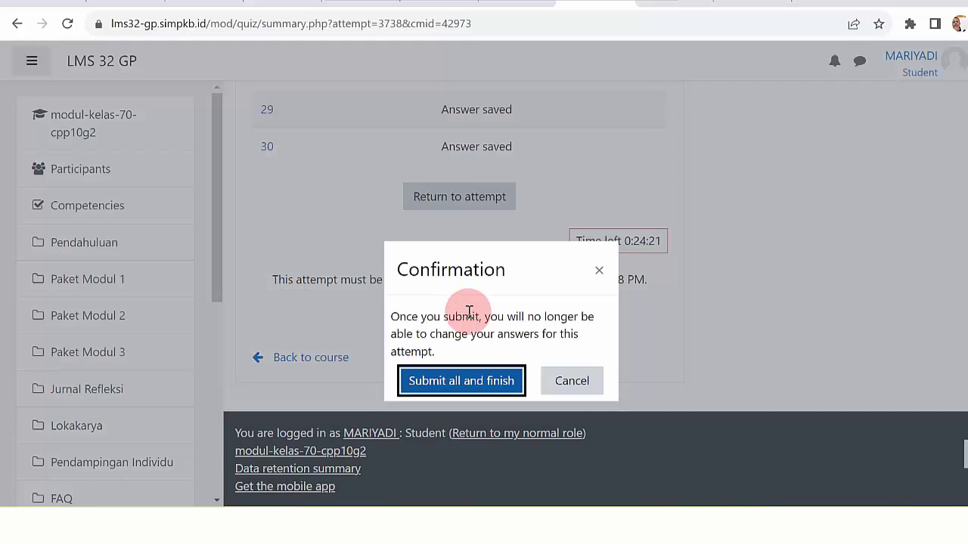
left_click(470, 382)
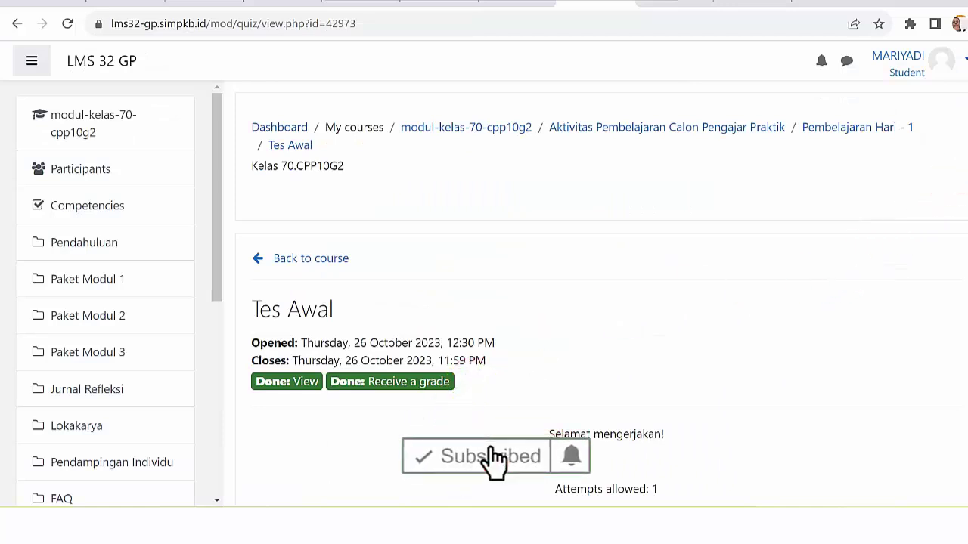
scroll(604, 303, "down", 1)
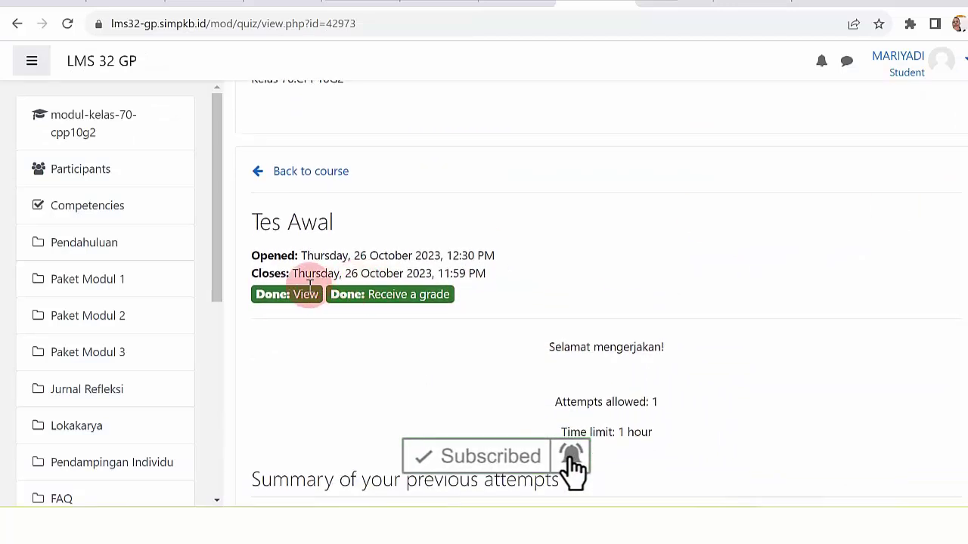
scroll(595, 306, "down", 5)
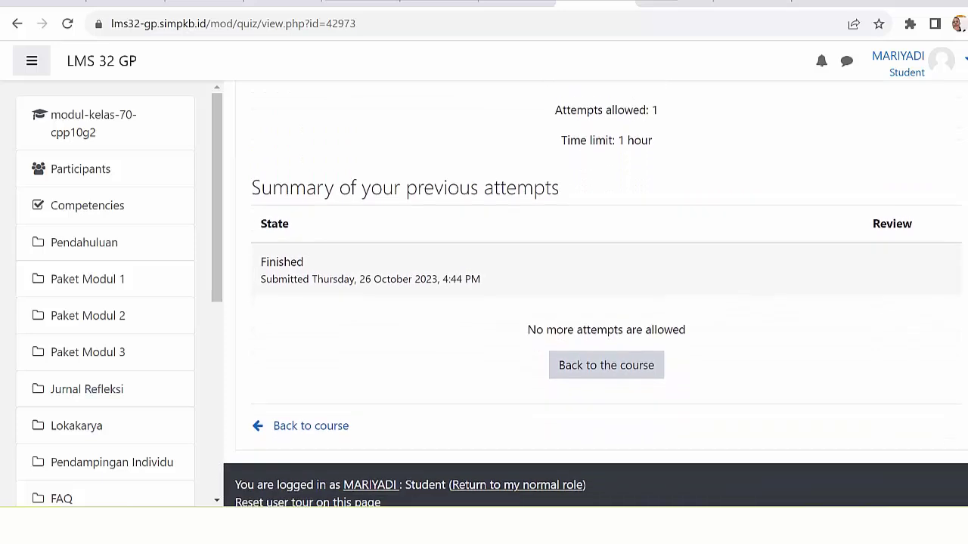
scroll(595, 303, "up", 3)
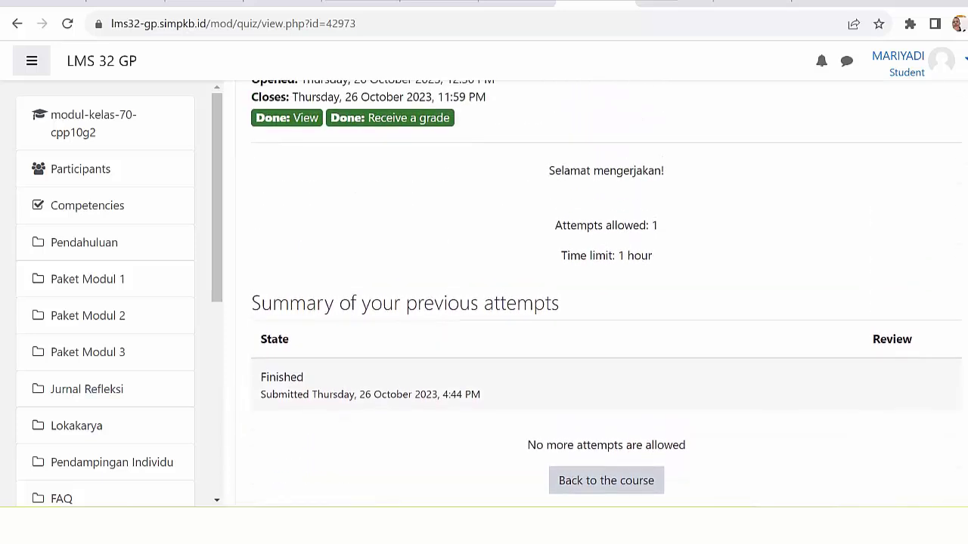
scroll(595, 303, "down", 3)
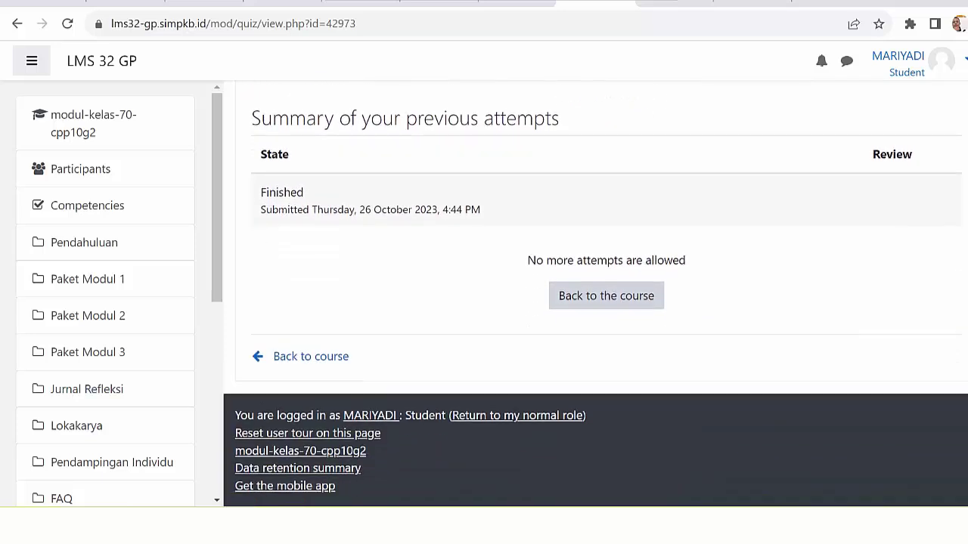
- Go back to the modul-kelas-70-cpp10g2 course page and switch from the Student role to the normal role
left_click(629, 300)
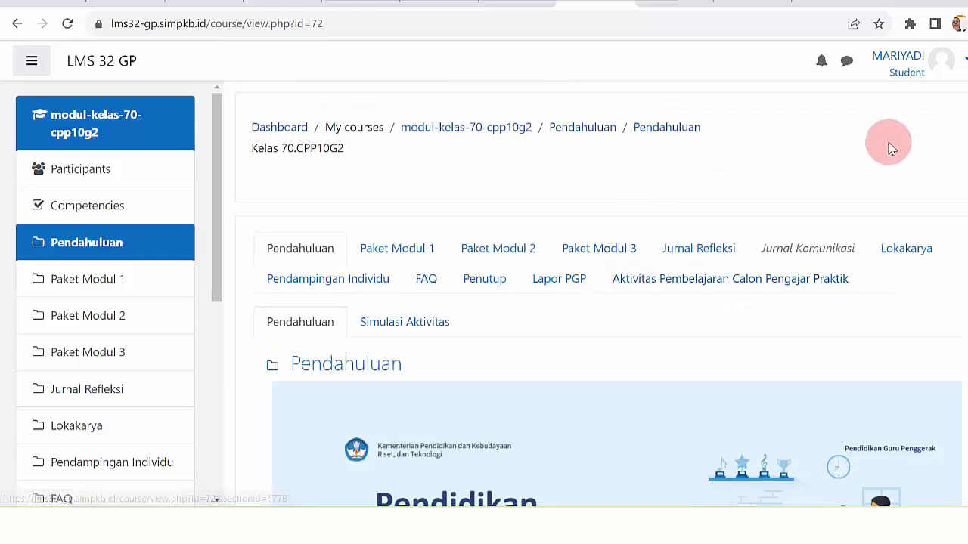
scroll(598, 295, "down", 3)
scroll(597, 294, "down", 3)
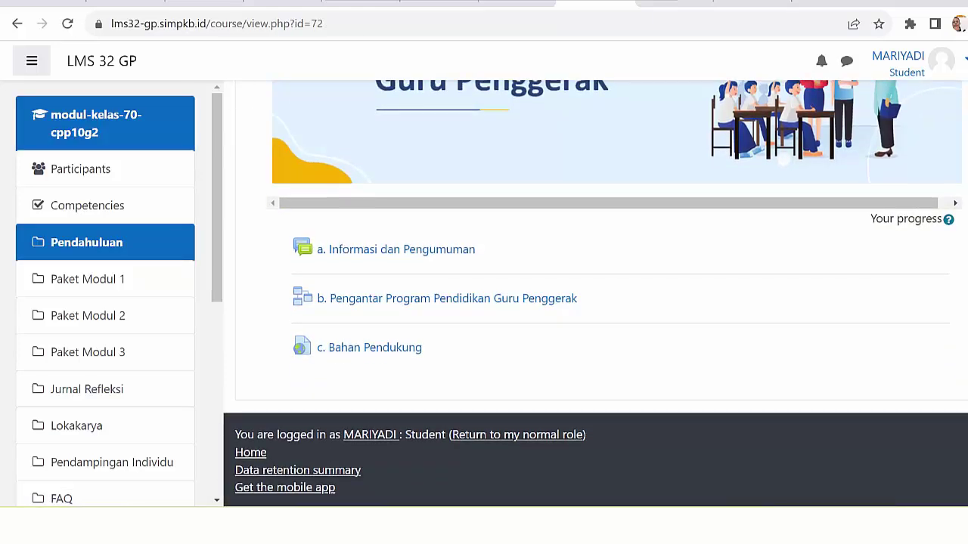
scroll(597, 295, "up", 6)
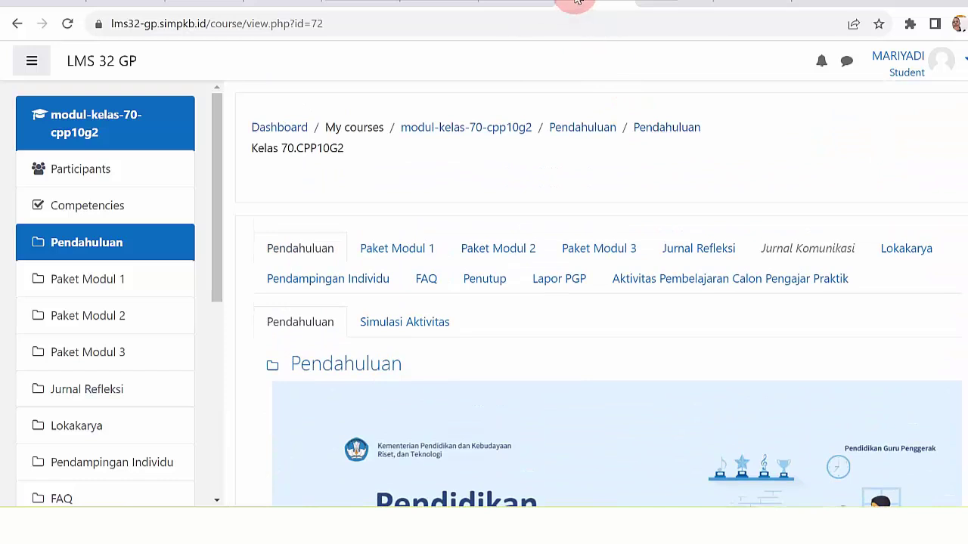
left_click(954, 64)
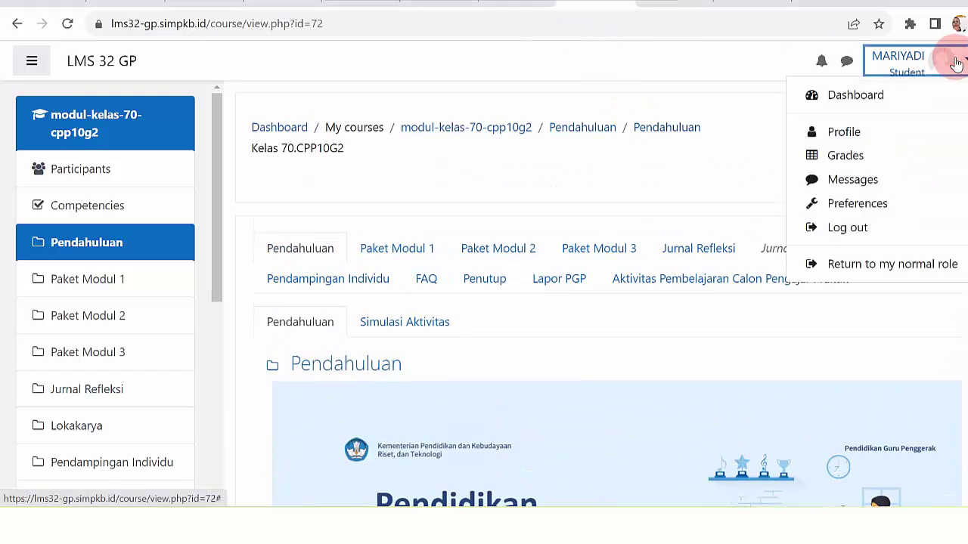
left_click(869, 265)
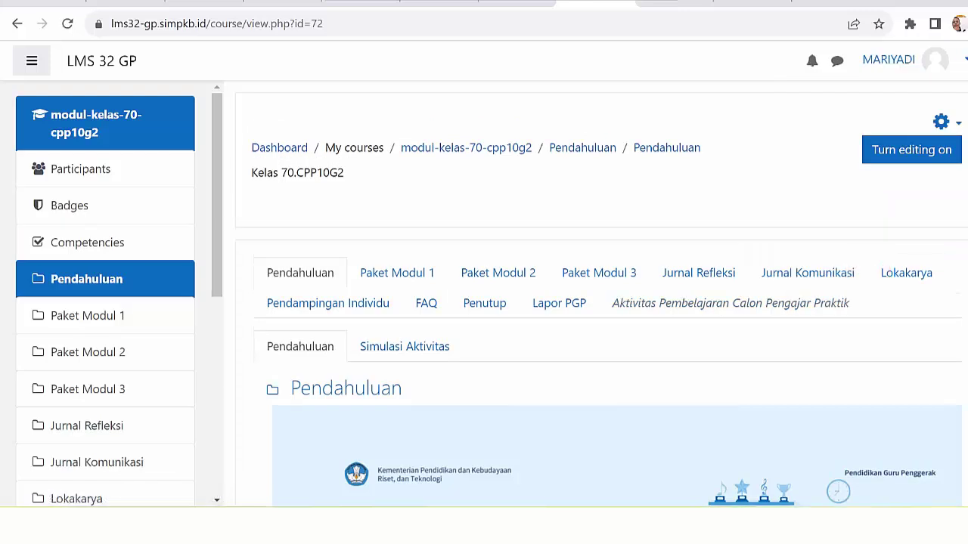
- Look through the Pendahuluan activities of the modul-kelas-70-cpp10g2 course and open the course's Badges page
scroll(601, 295, "down", 6)
scroll(595, 293, "down", 2)
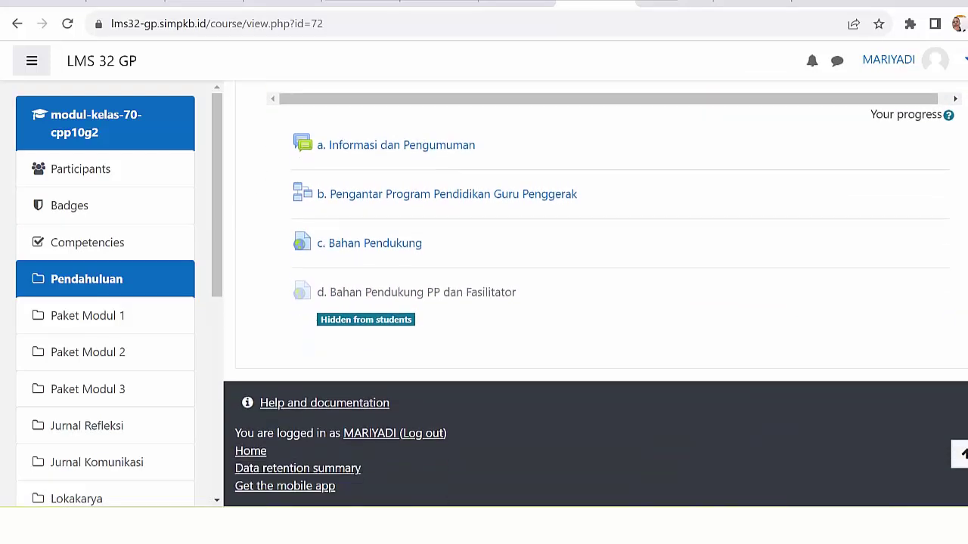
scroll(595, 294, "up", 3)
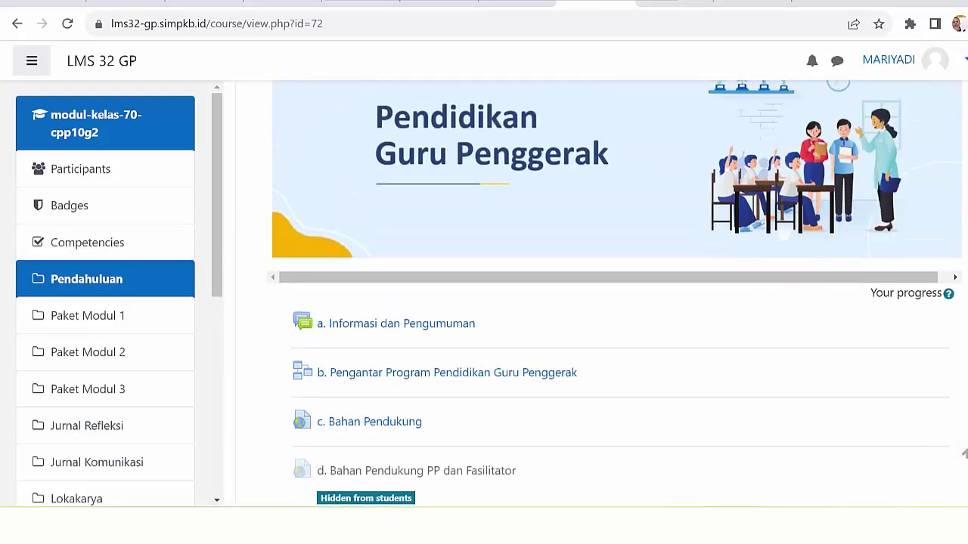
left_click(82, 214)
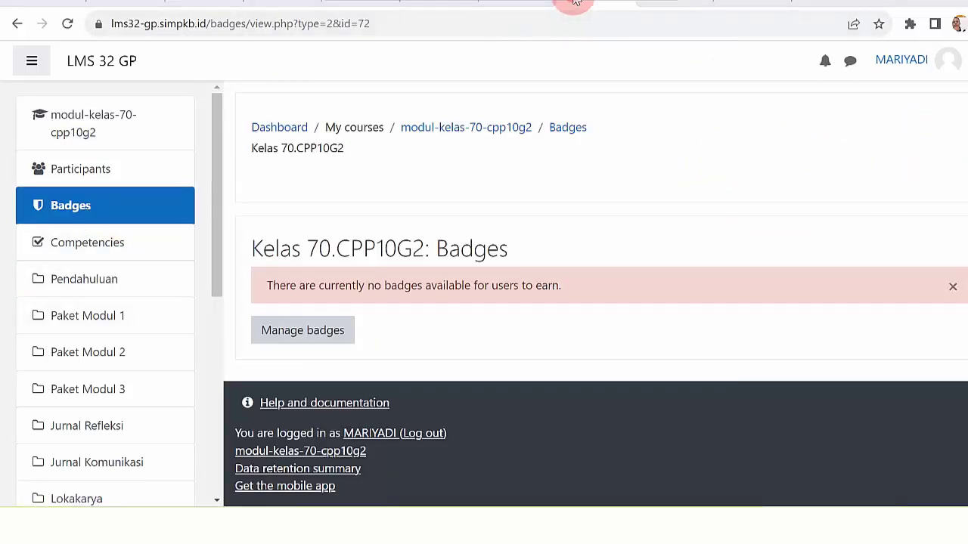
- Return to the modul-kelas-70-cpp10g2 course page and review its Pendahuluan section from the banner to the activity list
left_click(106, 120)
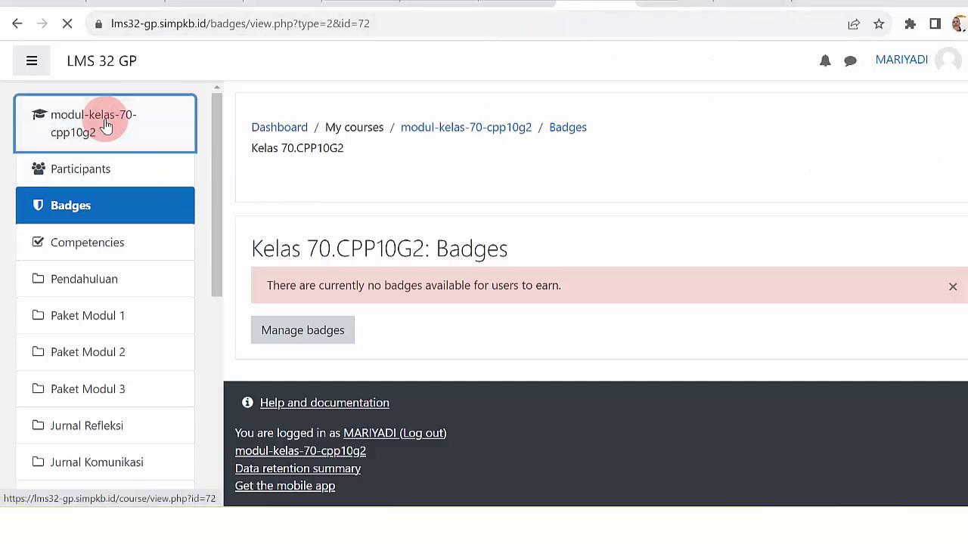
scroll(597, 302, "down", 10)
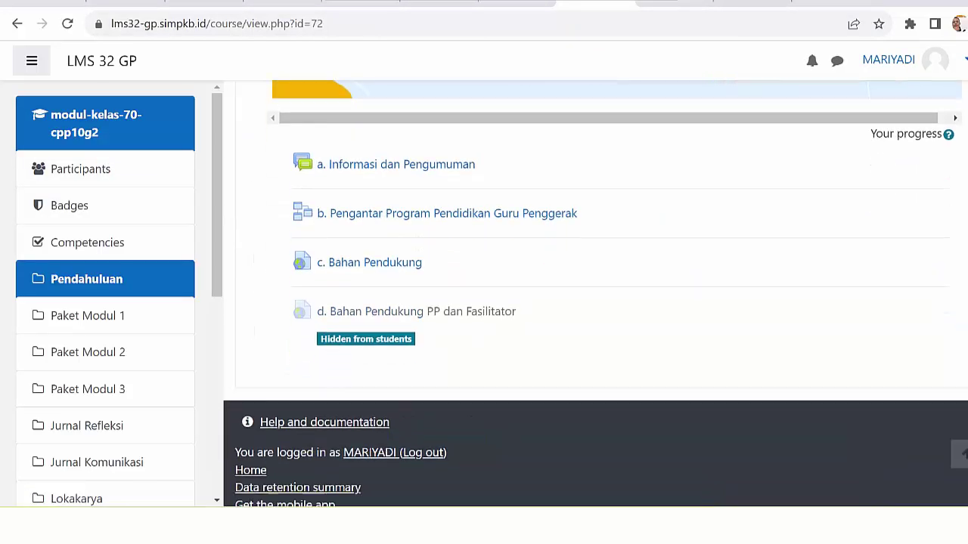
scroll(597, 302, "up", 10)
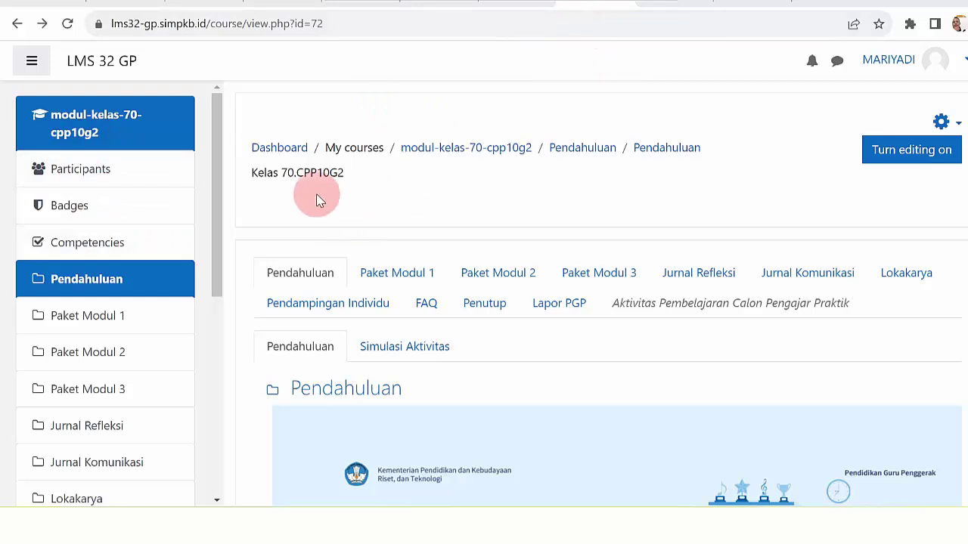
- Open the Dashboard and examine the Course overview for the completion progress of Kelas 70.CPP10G2
left_click_drag(217, 156, 215, 356)
left_click(103, 283)
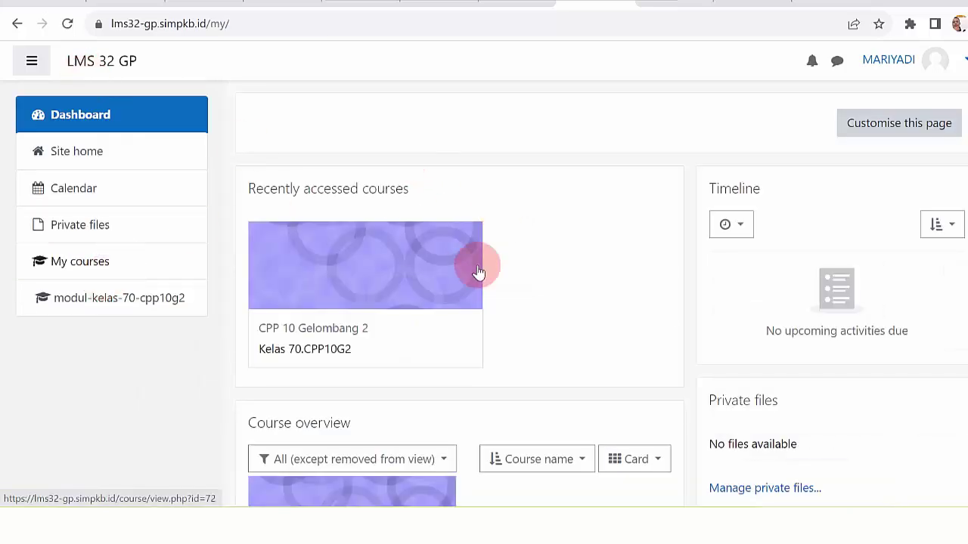
scroll(590, 295, "down", 2)
scroll(590, 295, "down", 3)
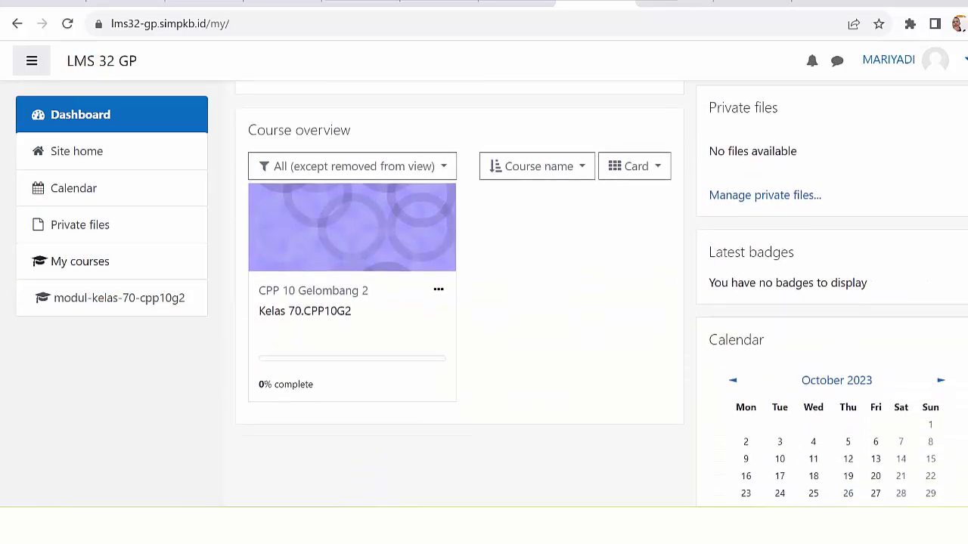
scroll(590, 295, "up", 2)
scroll(589, 295, "down", 1)
scroll(345, 418, "down", 1)
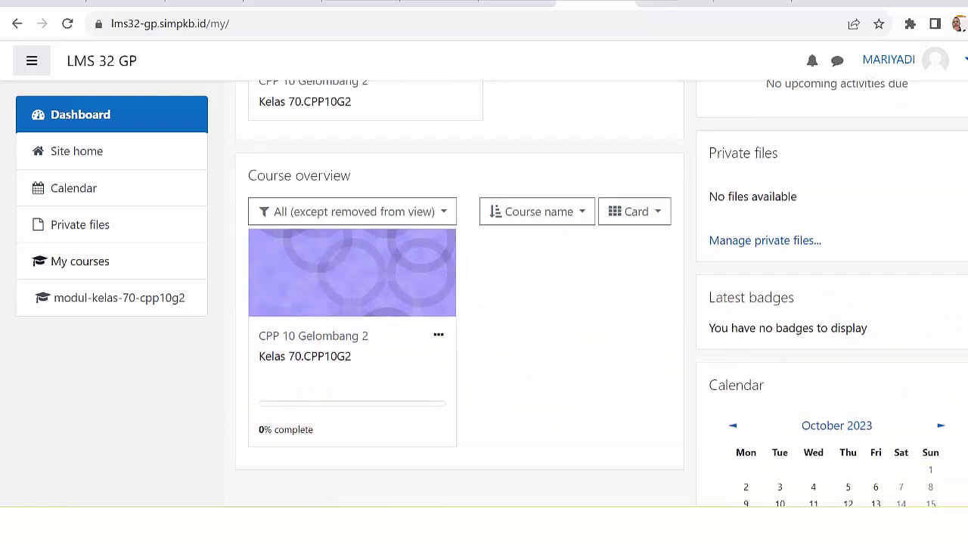
scroll(602, 294, "up", 1)
scroll(453, 295, "down", 1)
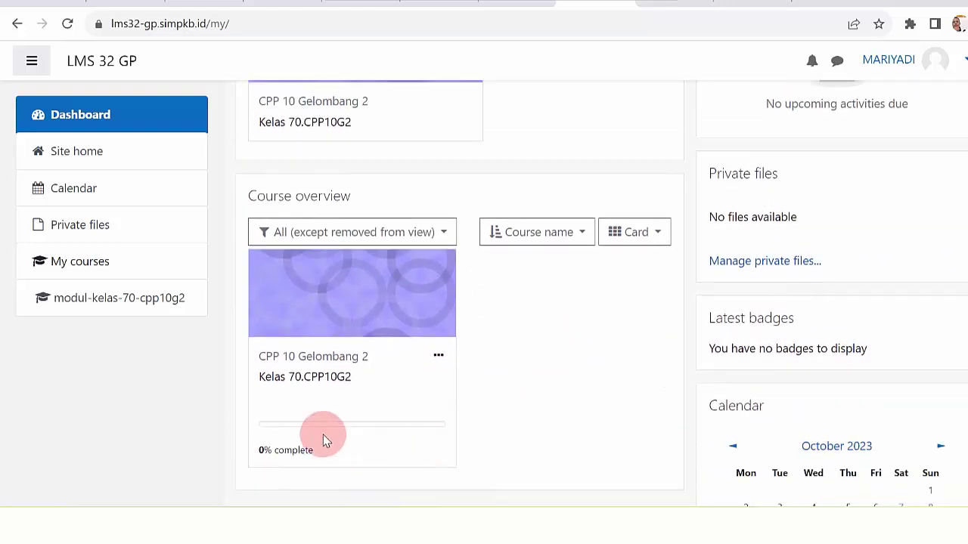
scroll(602, 294, "up", 3)
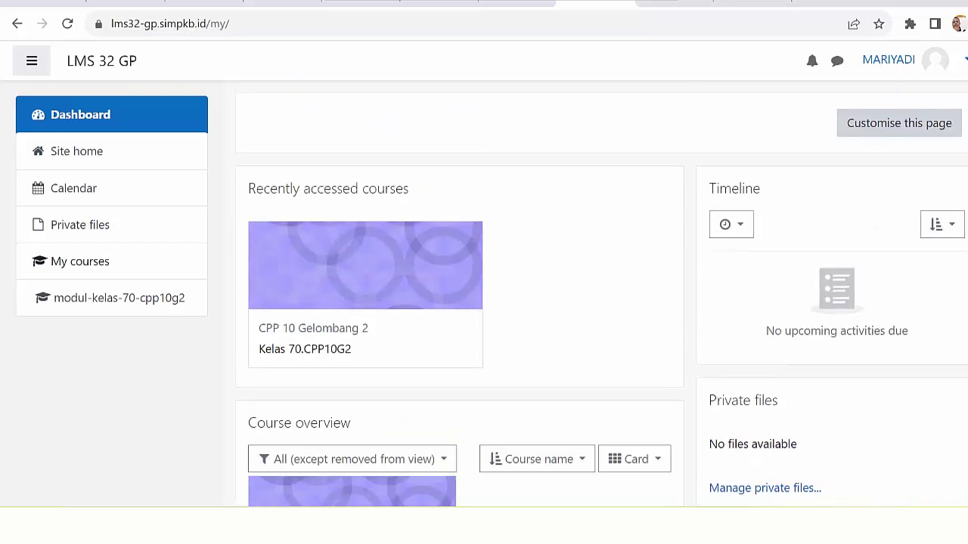